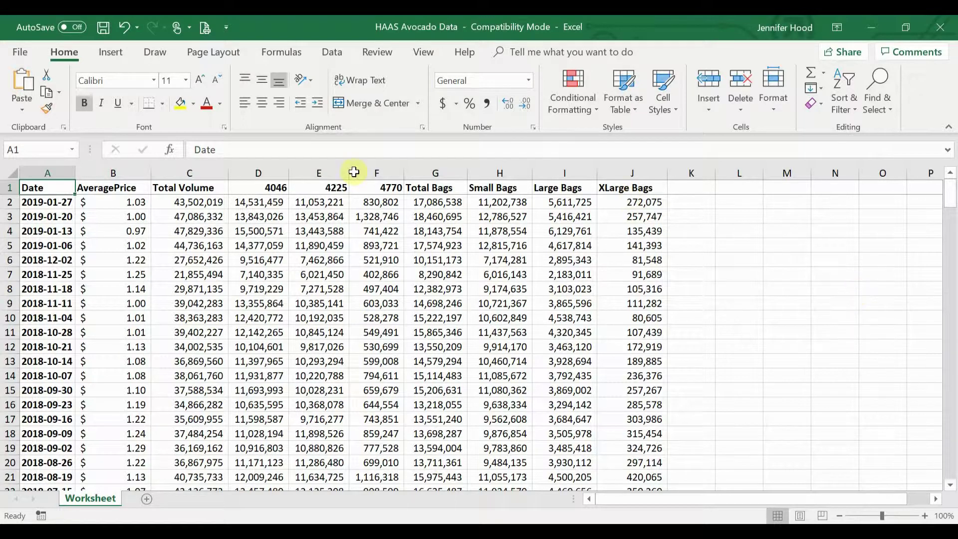
Step: Add a Less Than $1.00 rule on column B with Light Red Fill and Dark Red Text
left_click(124, 188)
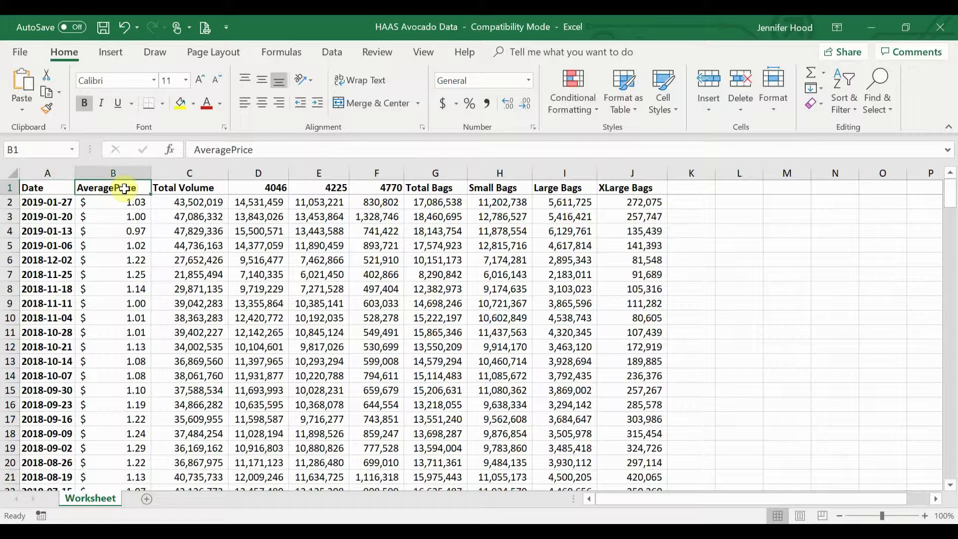
left_click(136, 165)
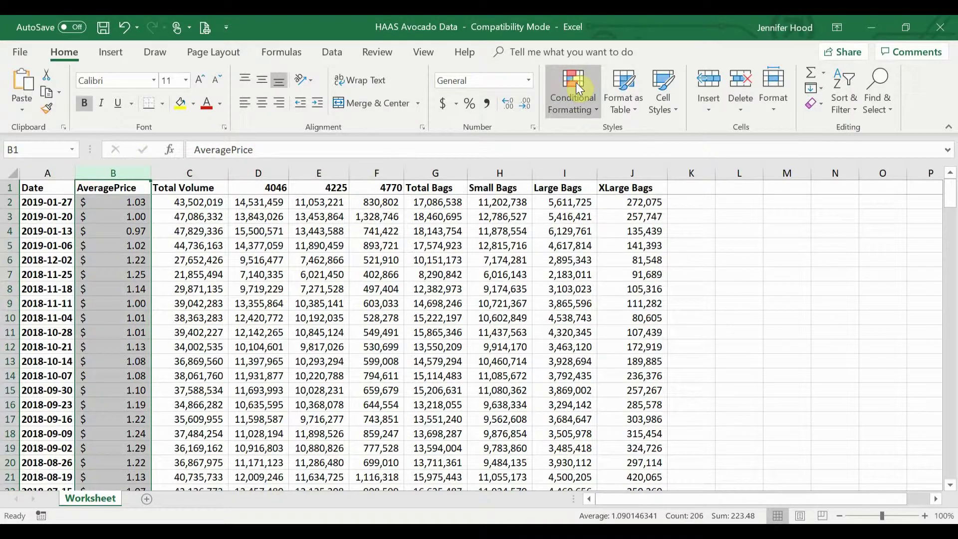
left_click(581, 100)
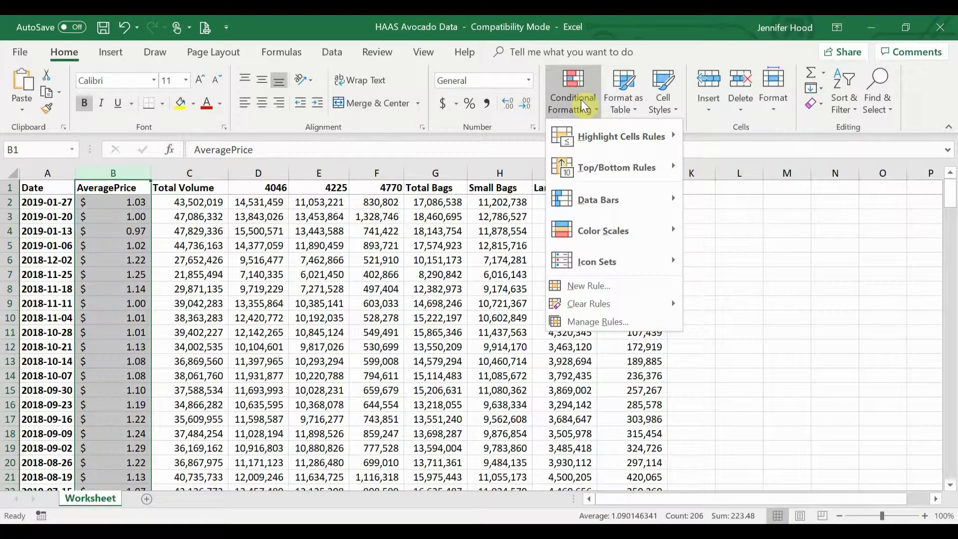
mouse_move(592, 138)
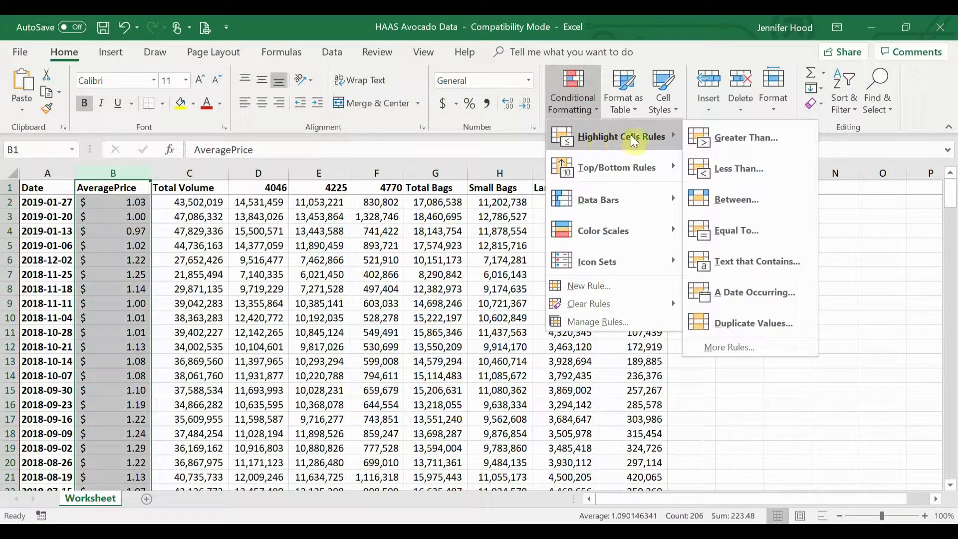
left_click(733, 169)
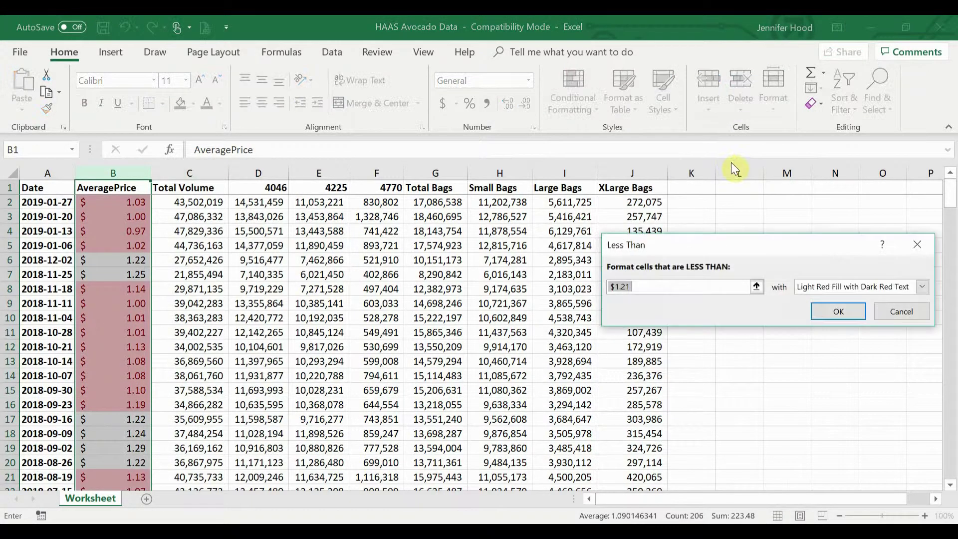
left_click(658, 285)
key("BackSpace")
key("BackSpace")
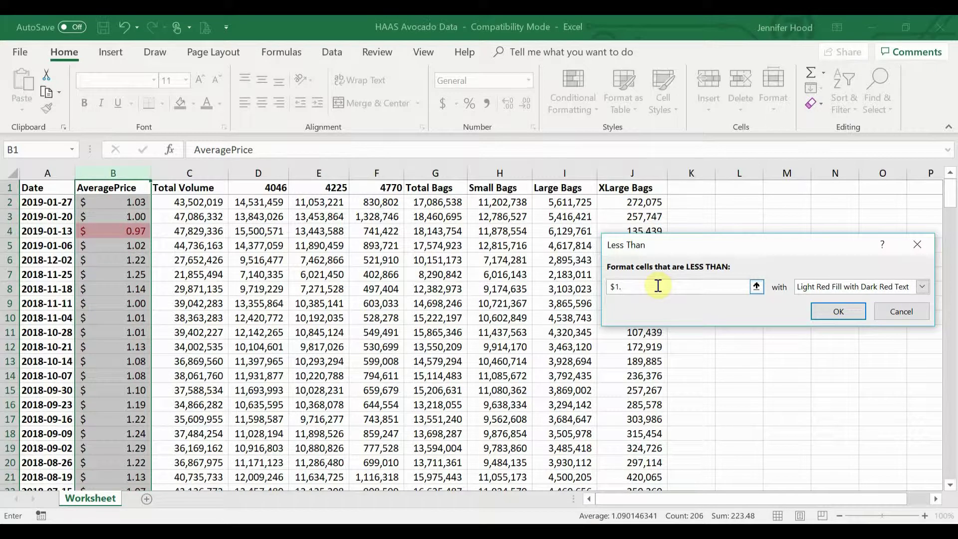
type("00")
left_click(823, 291)
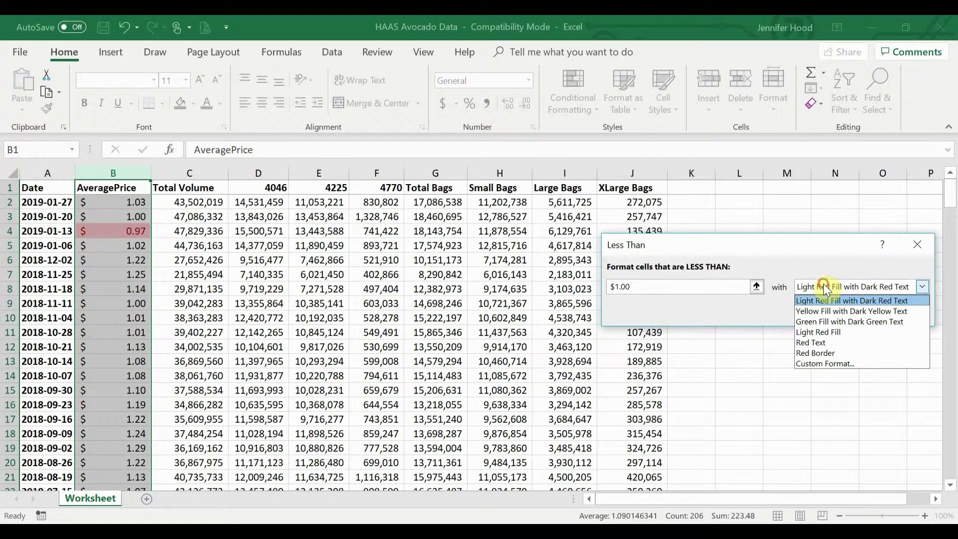
left_click(822, 284)
left_click(826, 316)
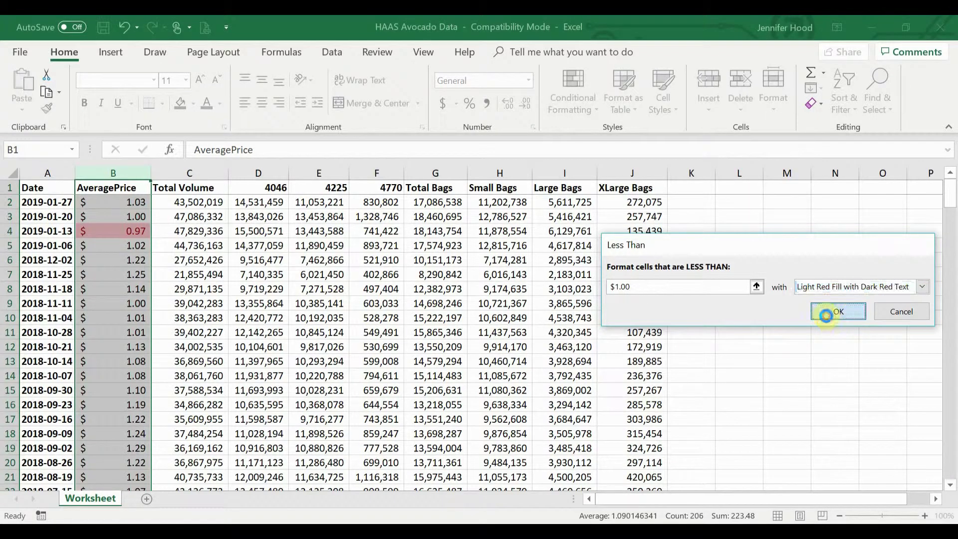
left_click(696, 190)
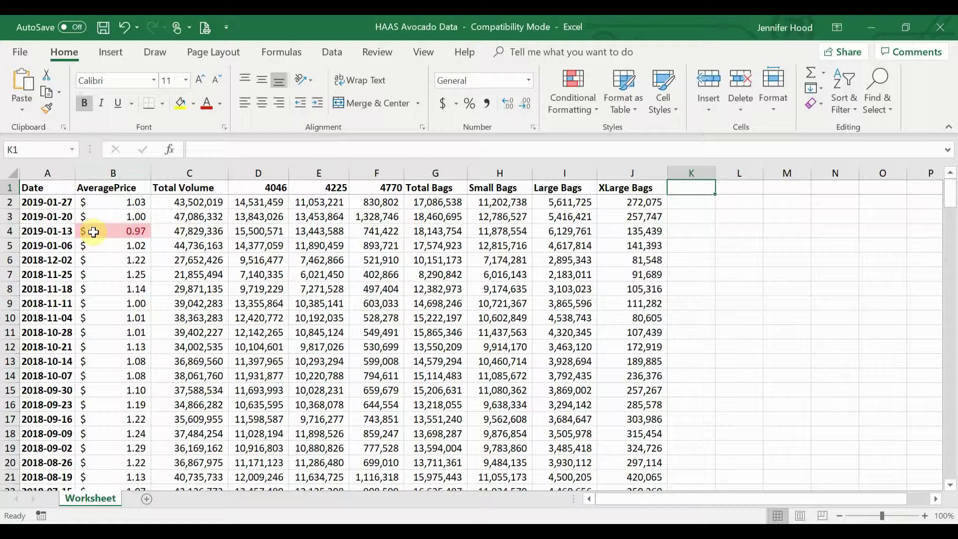
scroll(94, 232, "down", 8)
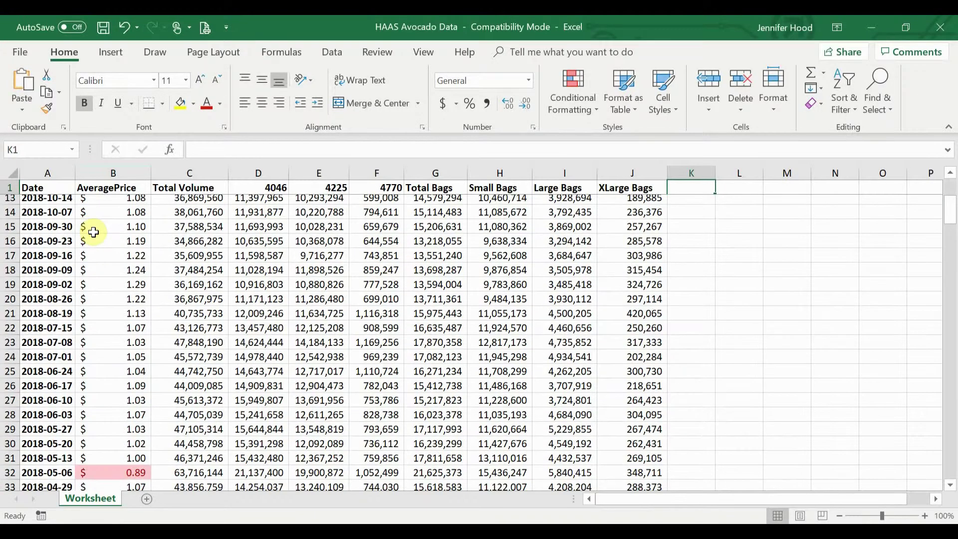
scroll(94, 232, "down", 1)
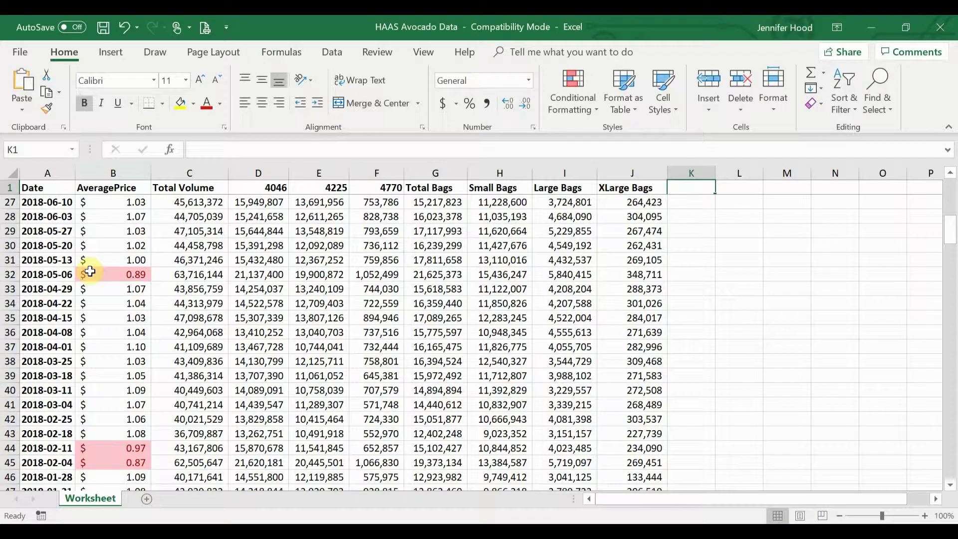
scroll(92, 449, "down", 3)
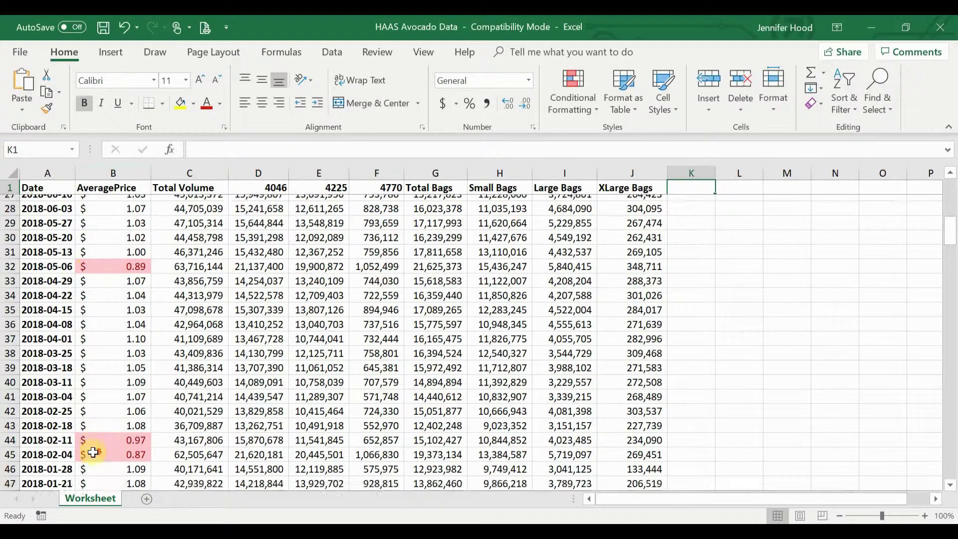
scroll(93, 449, "down", 2)
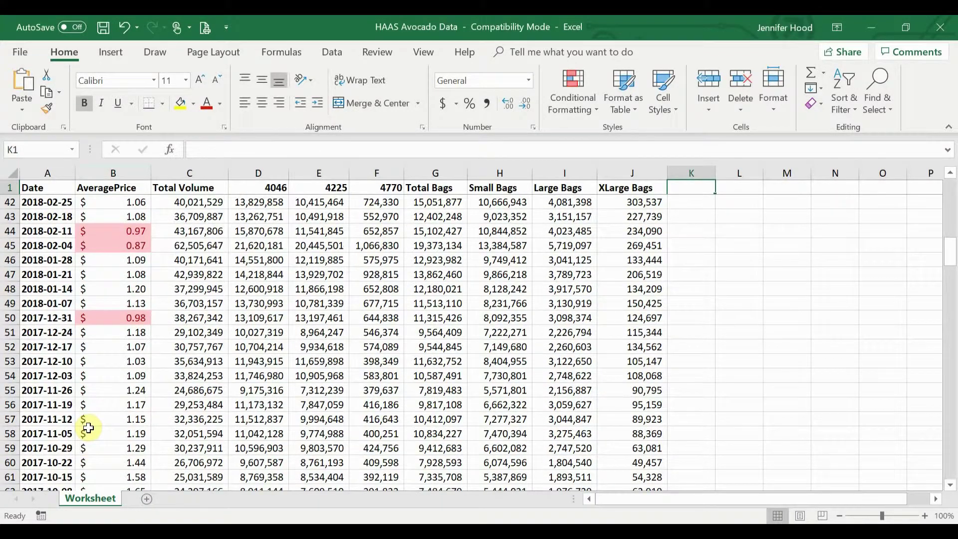
scroll(88, 428, "down", 11)
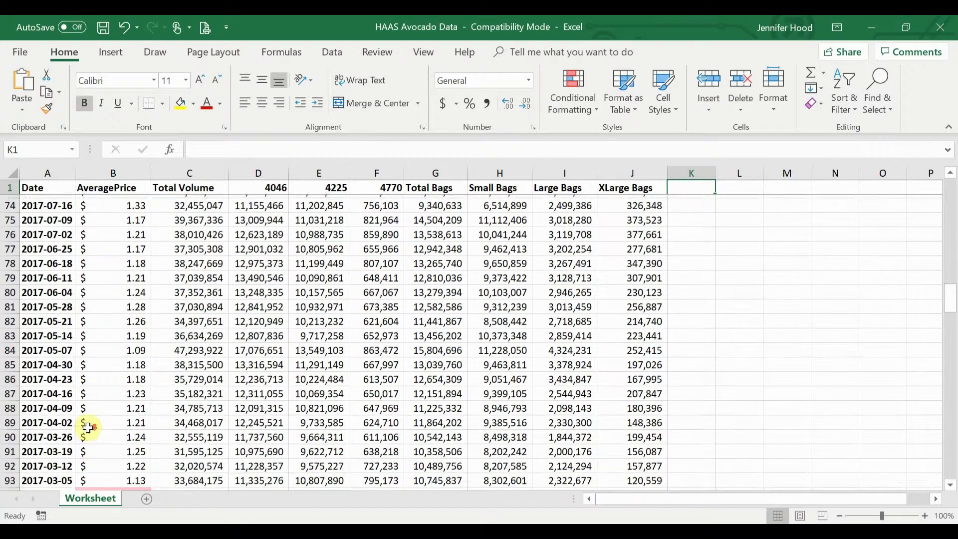
scroll(89, 428, "down", 6)
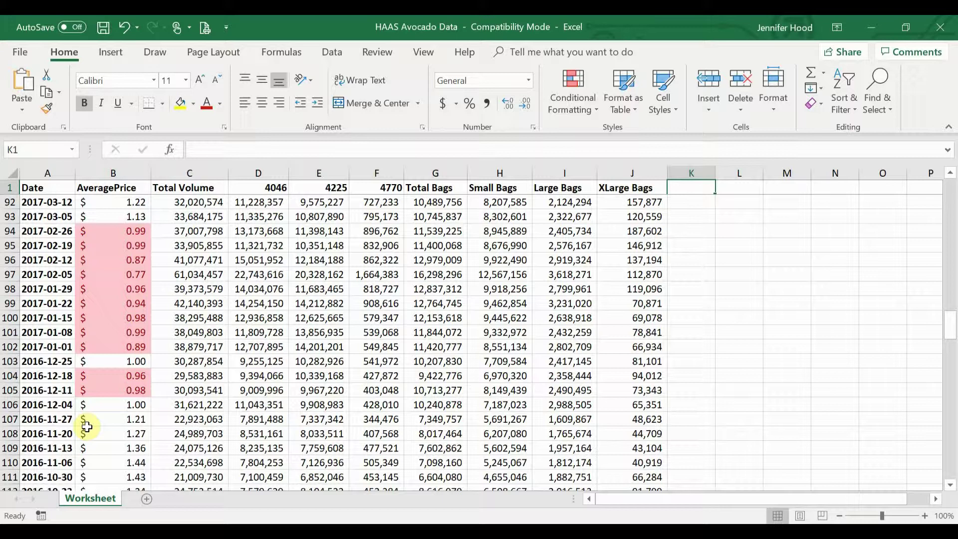
scroll(87, 426, "up", 20)
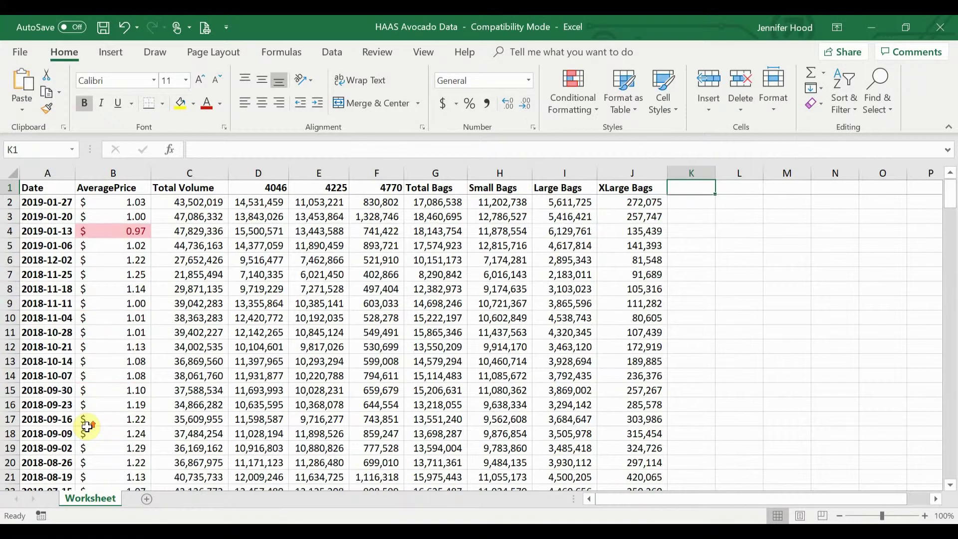
Step: Add a Greater Than $1.50 rule on column B using Green Fill with Dark Green Text
left_click(112, 169)
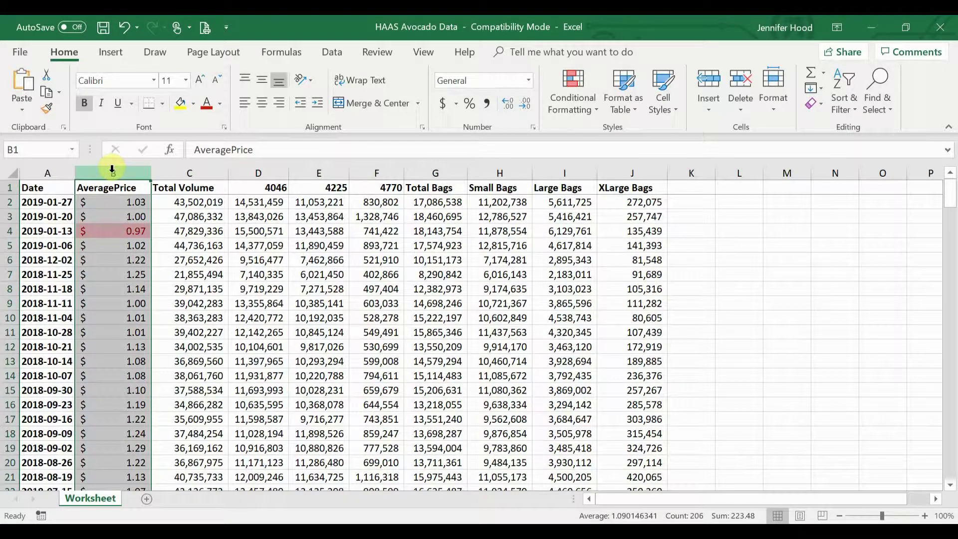
left_click(569, 111)
mouse_move(582, 135)
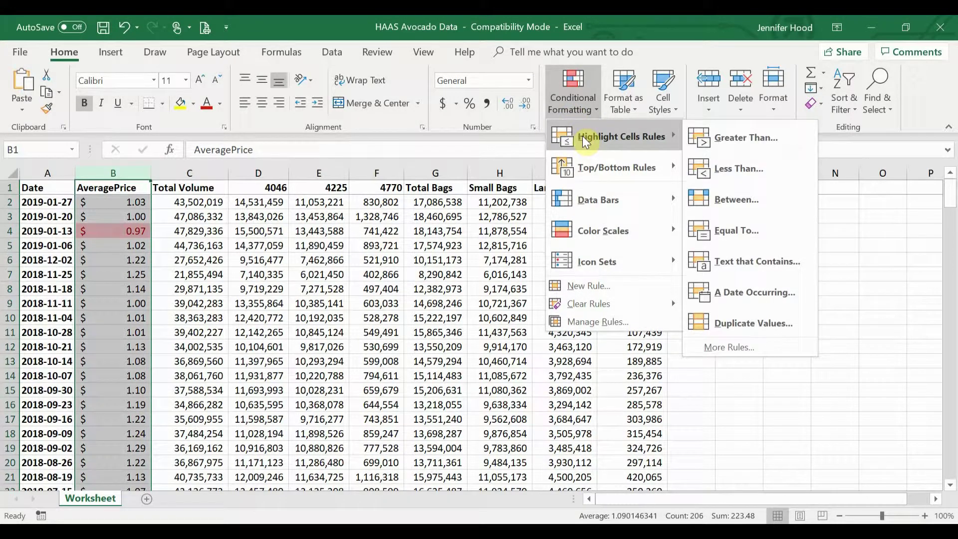
left_click(785, 137)
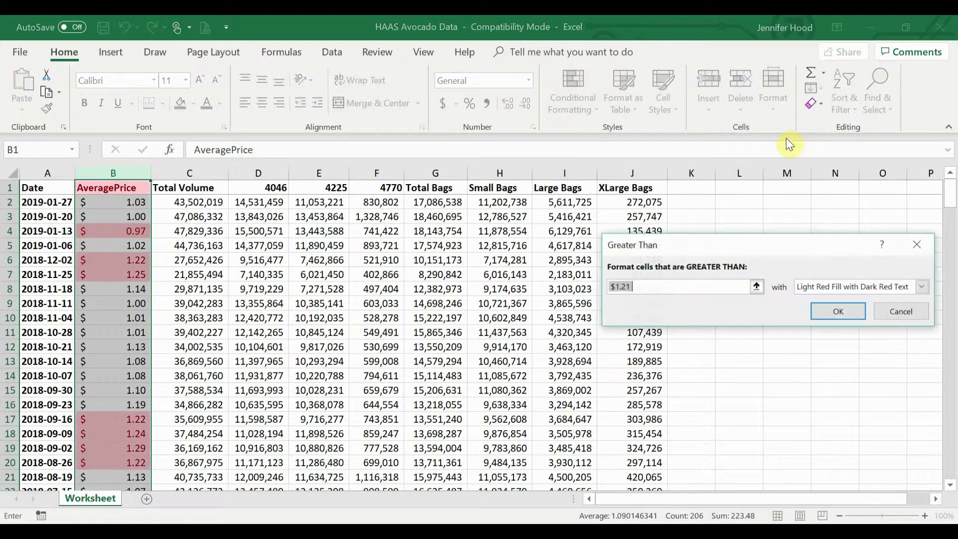
left_click(656, 291)
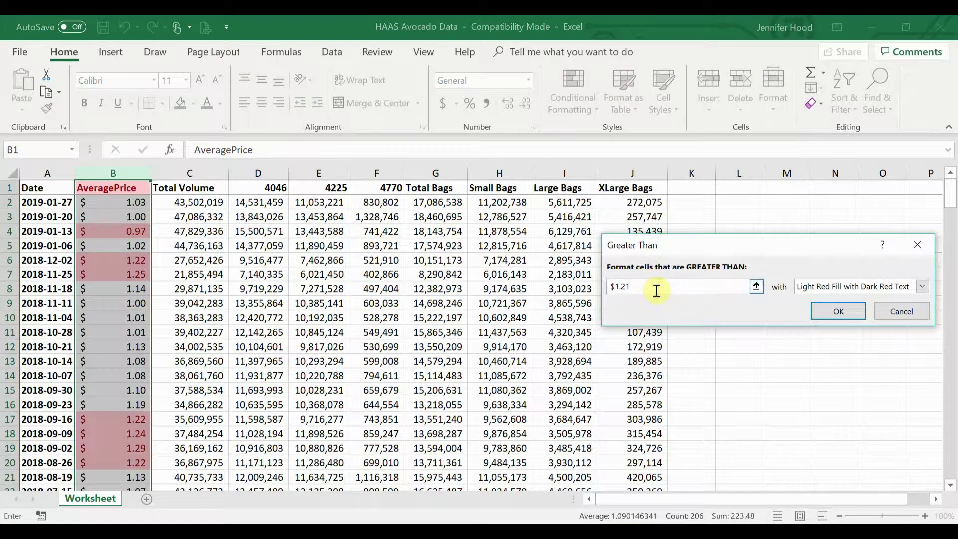
key("BackSpace")
key("BackSpace")
type("5")
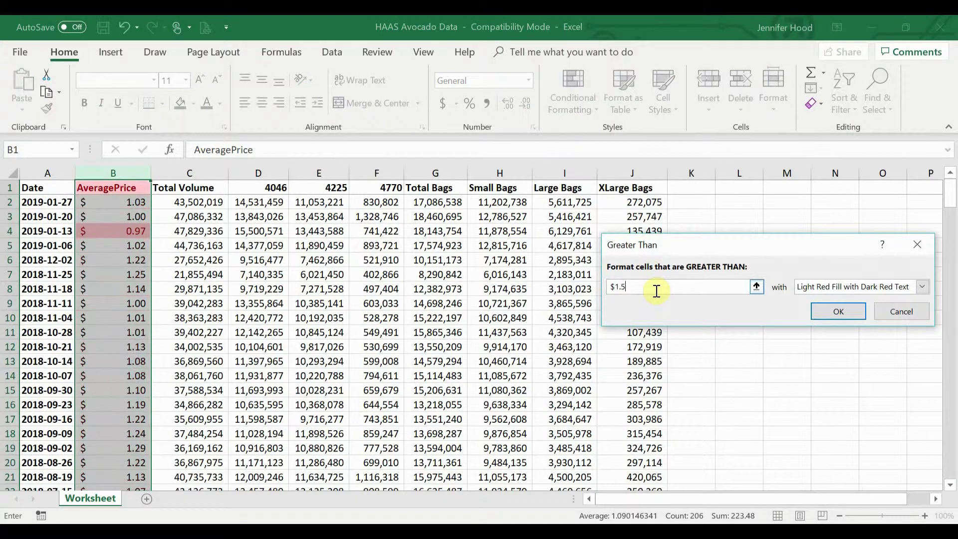
type("0")
left_click(879, 286)
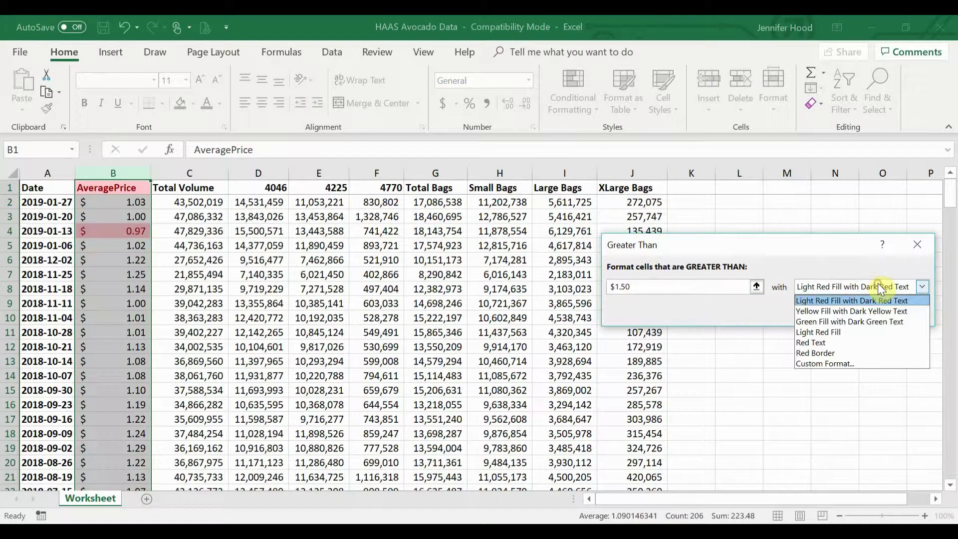
left_click(871, 322)
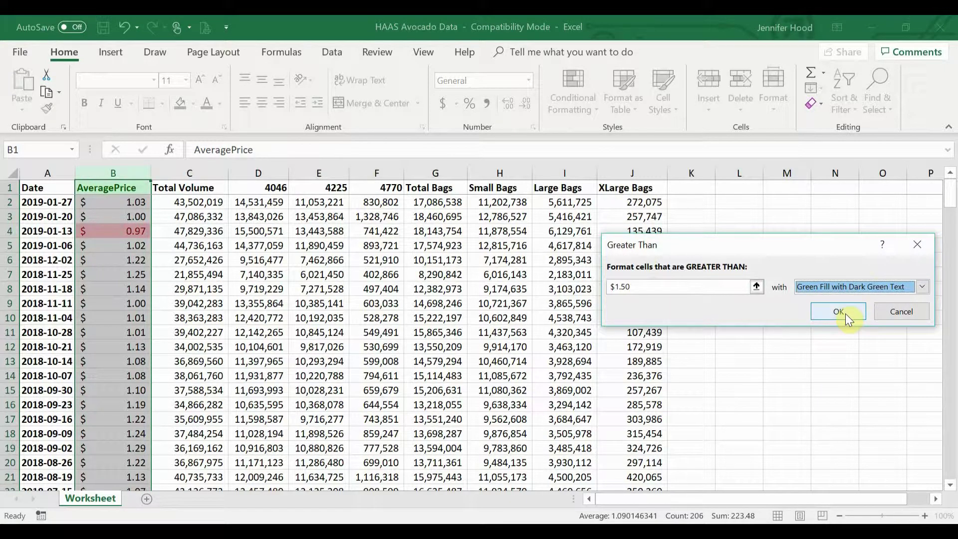
left_click(844, 313)
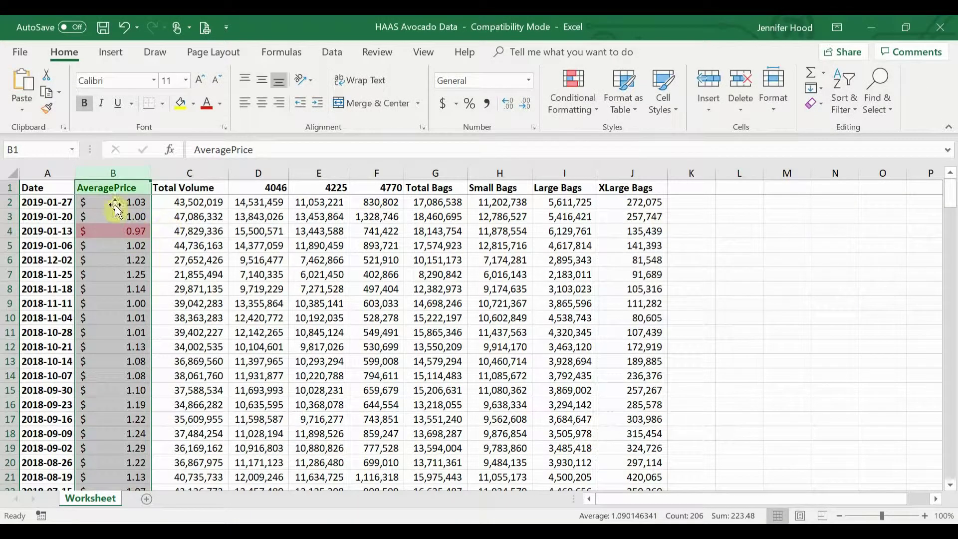
left_click(81, 188)
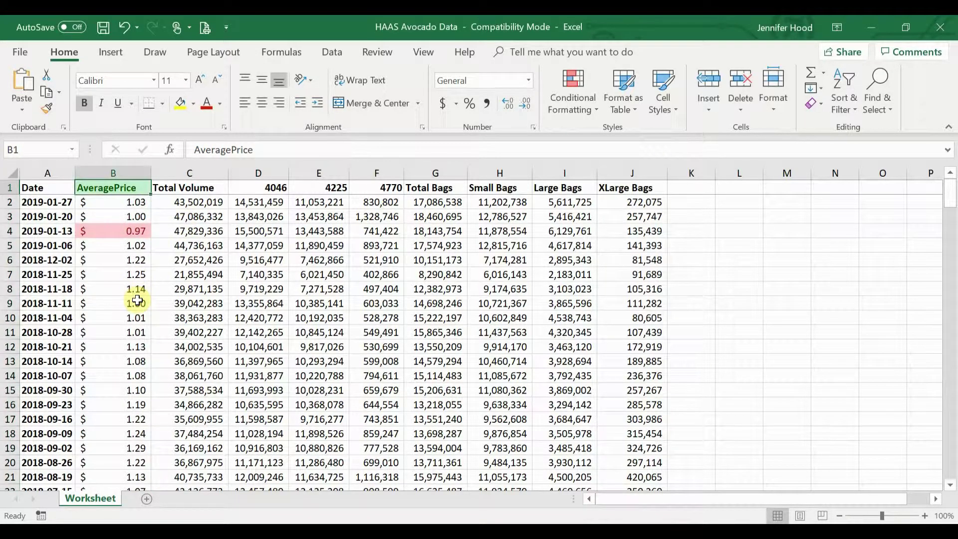
scroll(137, 299, "down", 7)
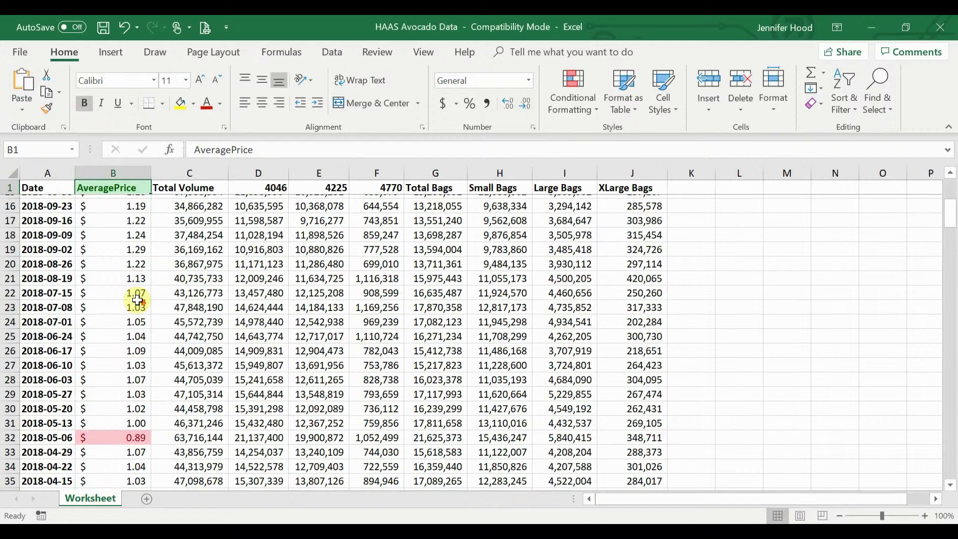
scroll(137, 300, "down", 11)
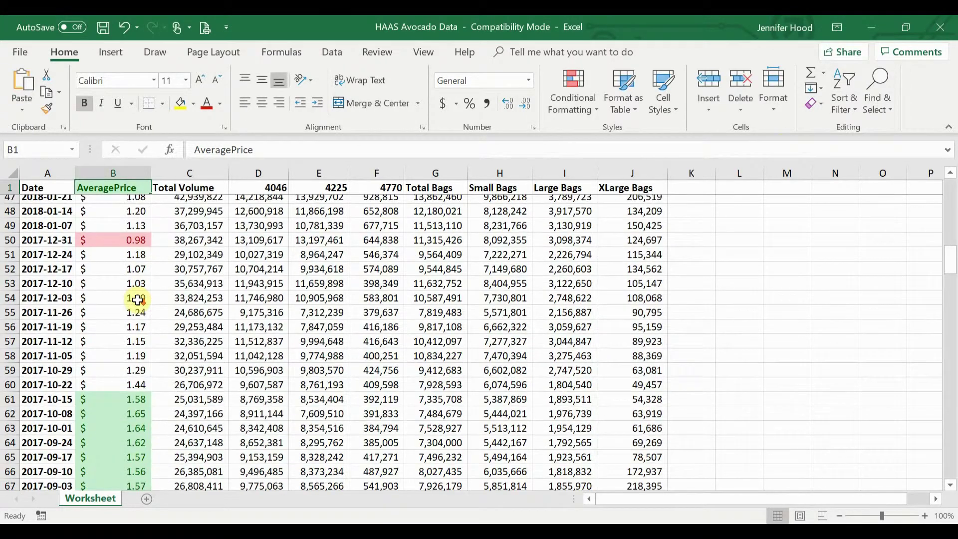
scroll(137, 300, "down", 1)
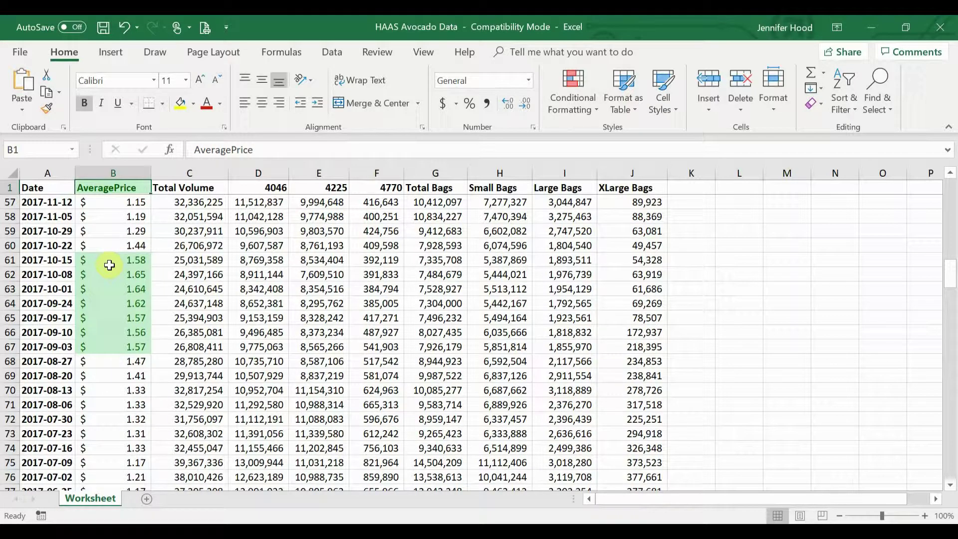
scroll(109, 265, "down", 14)
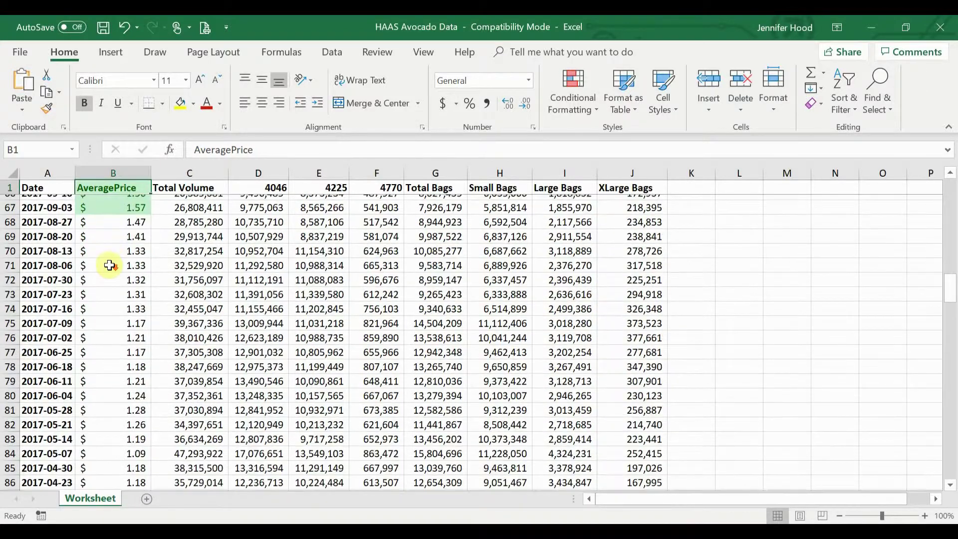
scroll(110, 264, "down", 18)
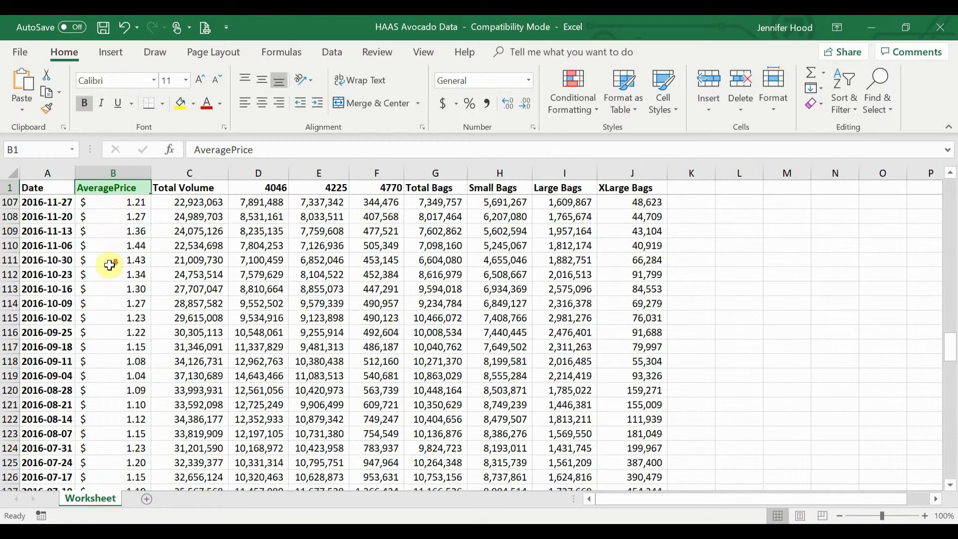
scroll(109, 264, "down", 17)
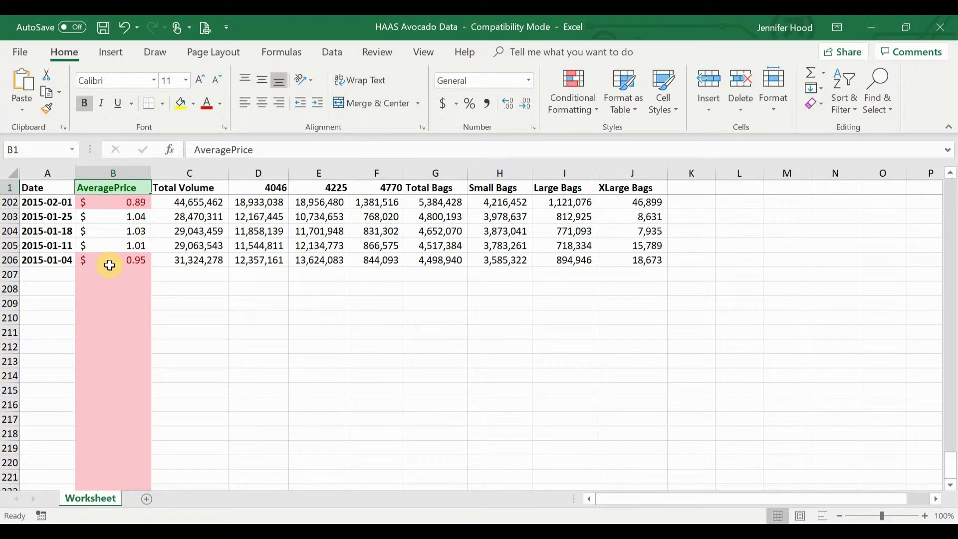
scroll(110, 265, "up", 10)
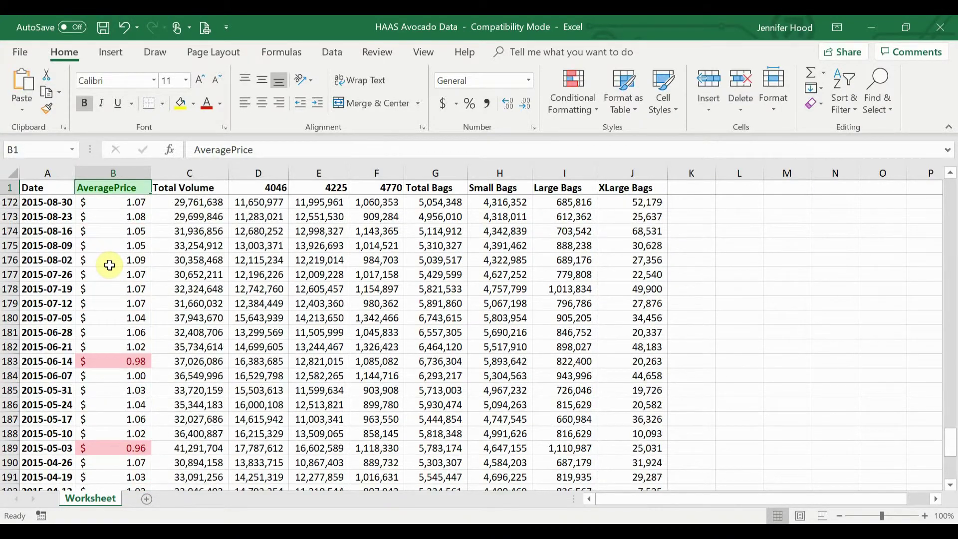
scroll(110, 265, "up", 17)
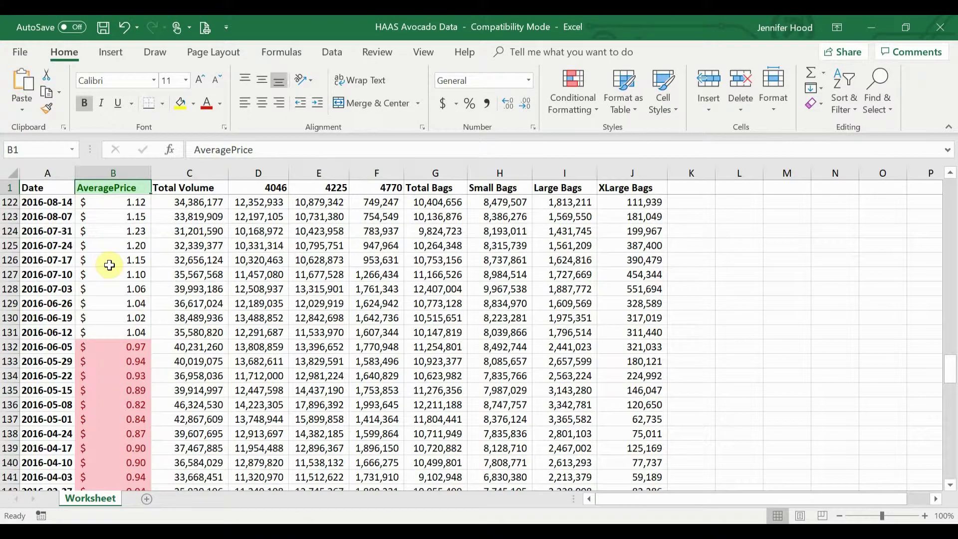
scroll(109, 265, "up", 20)
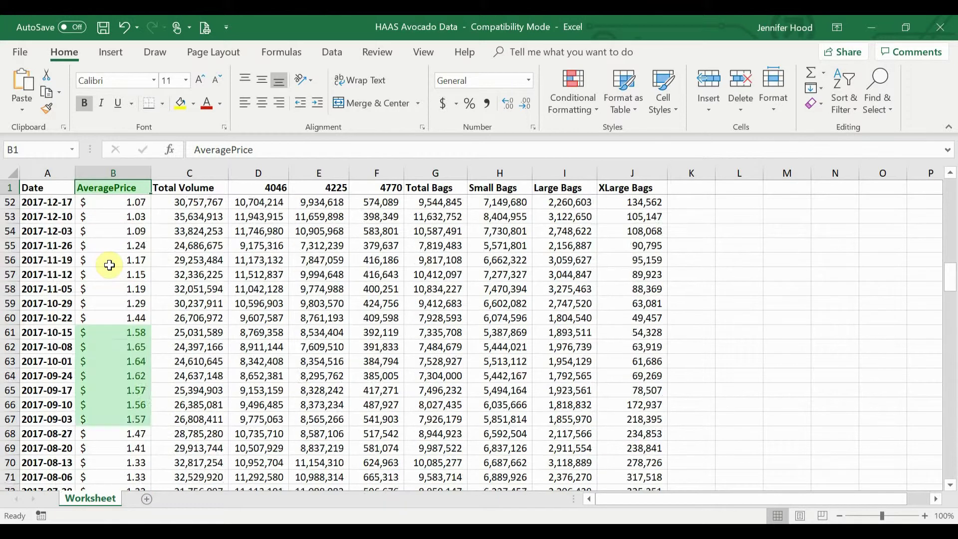
scroll(110, 265, "up", 5)
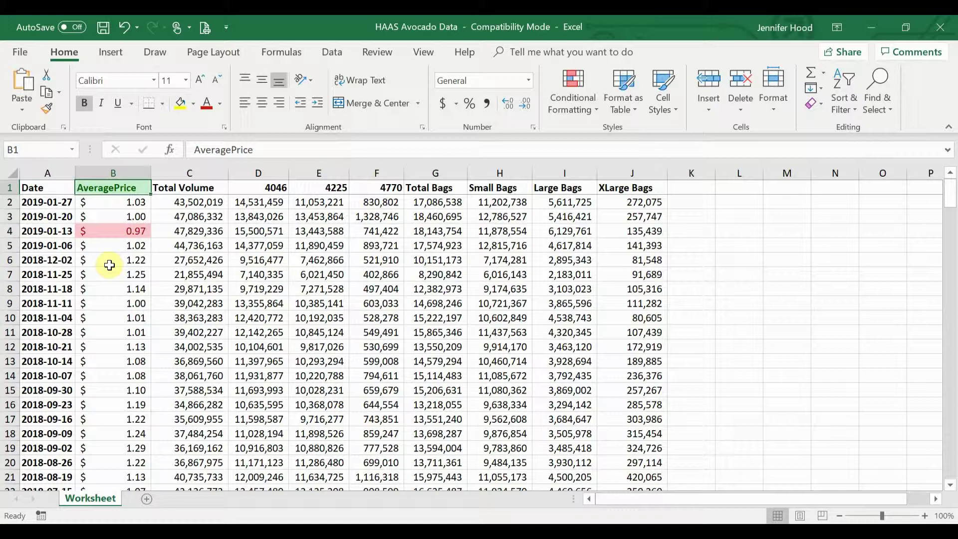
Step: Clear conditional formatting rules from the entire sheet, leaving column B's prices unhighlighted
left_click(111, 168)
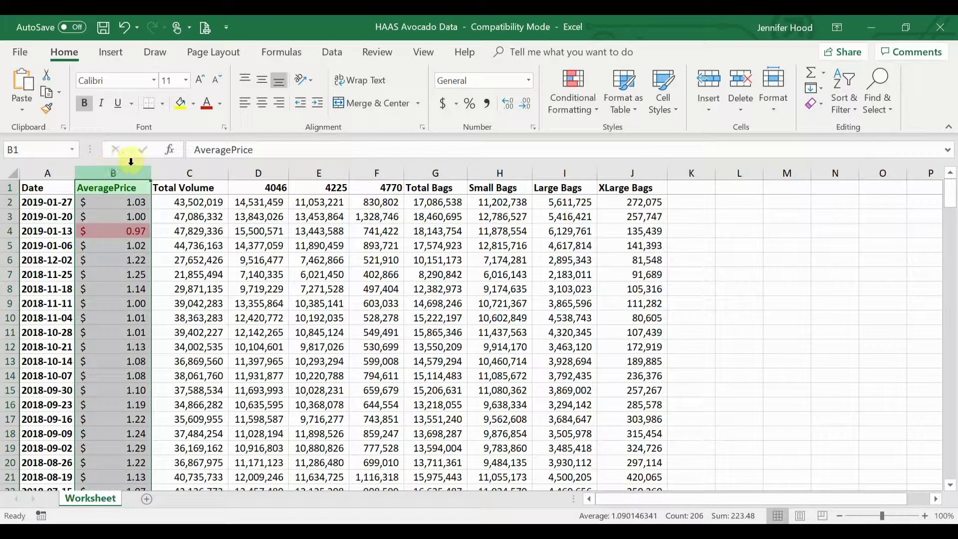
left_click(559, 116)
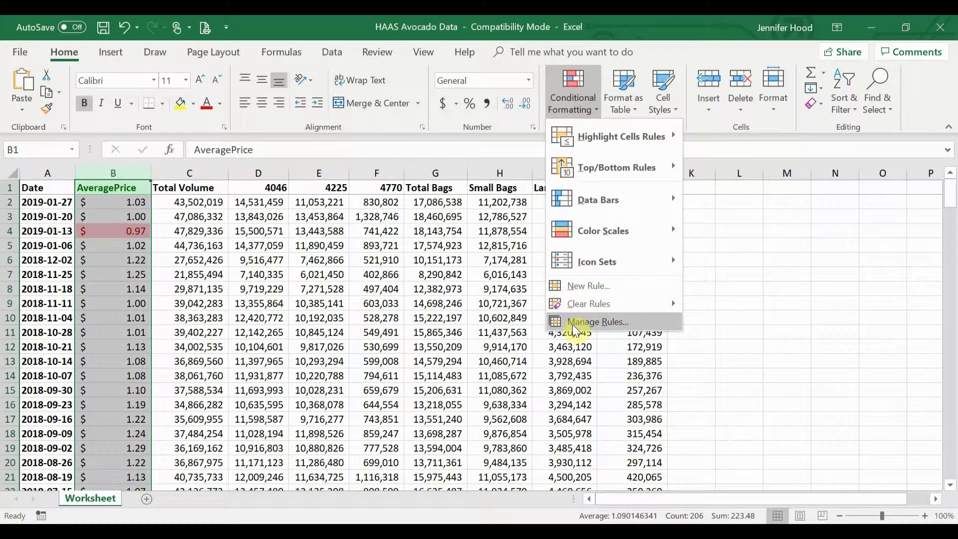
mouse_move(599, 306)
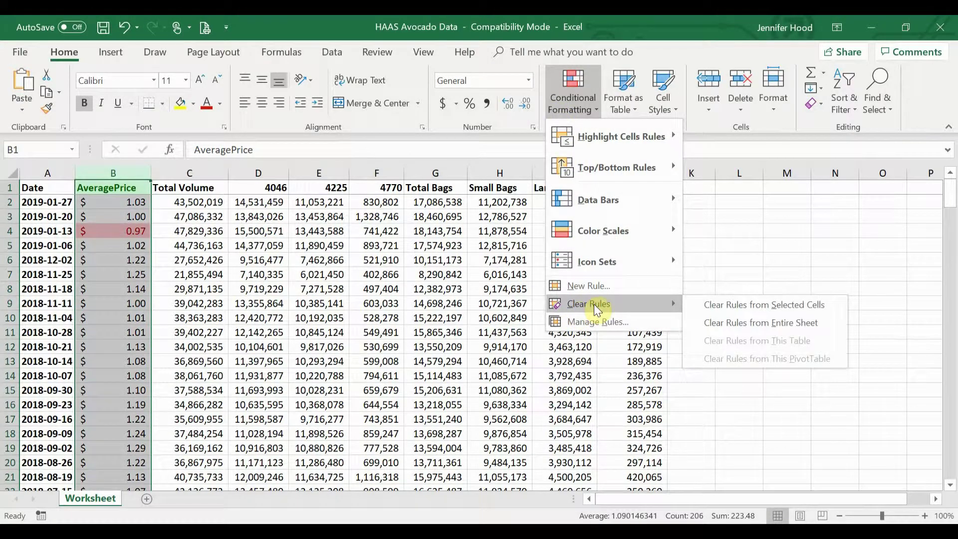
left_click(746, 322)
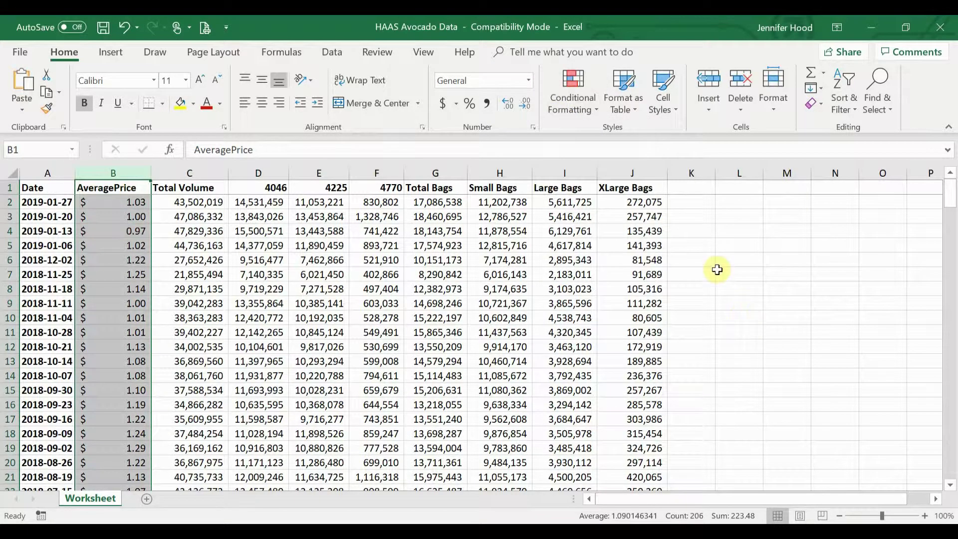
left_click(690, 187)
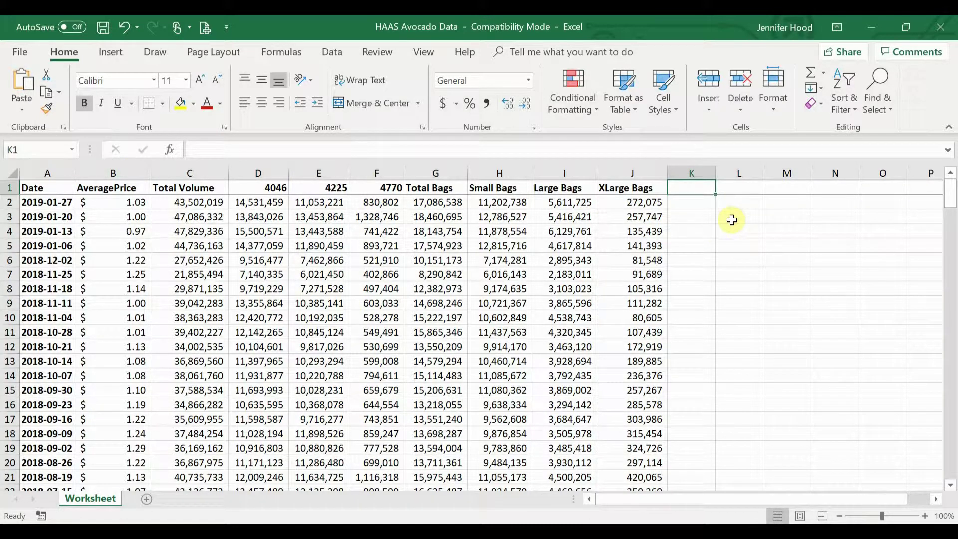
Step: Enter Low Price and High Price labels in L3:L4 with values 1.00 and 1.50 in M3:M4
left_click(732, 220)
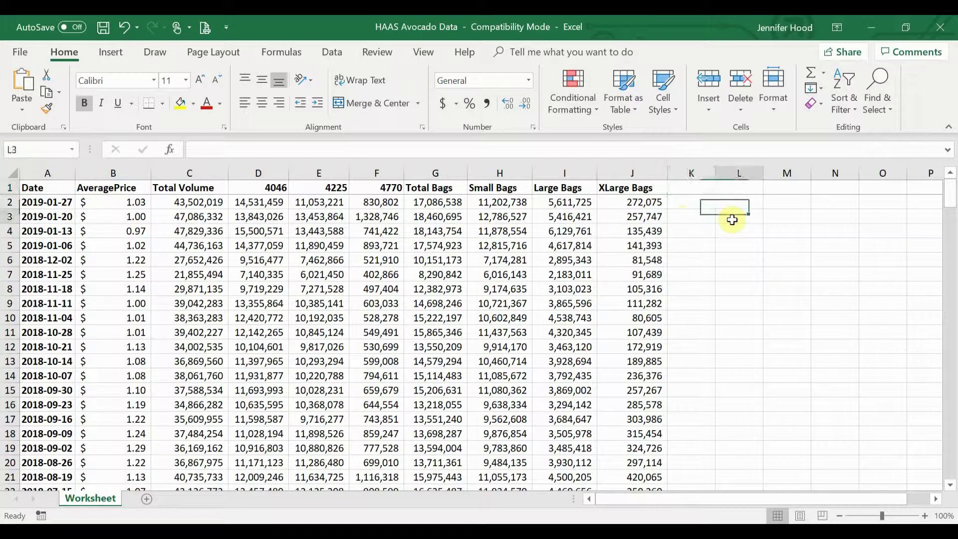
type("Low Price")
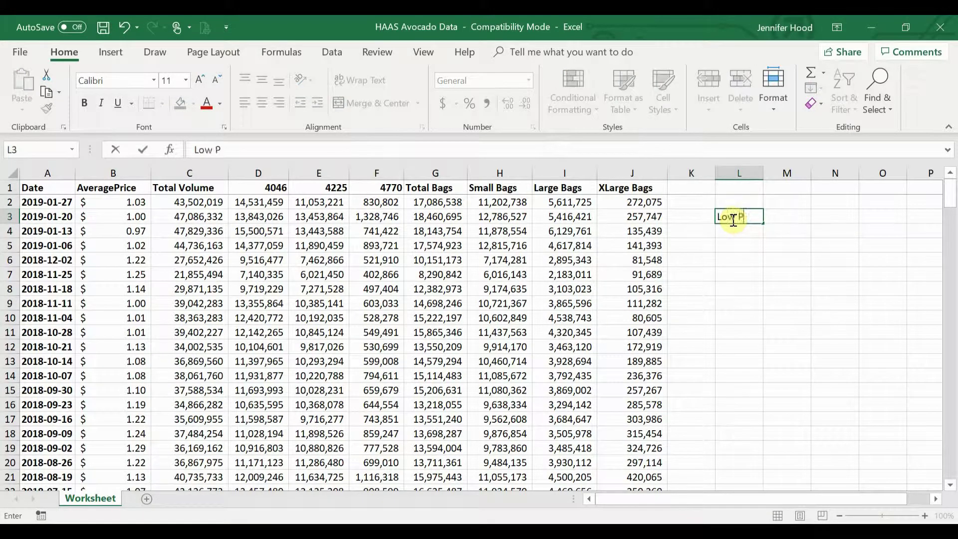
key("Return")
type("High")
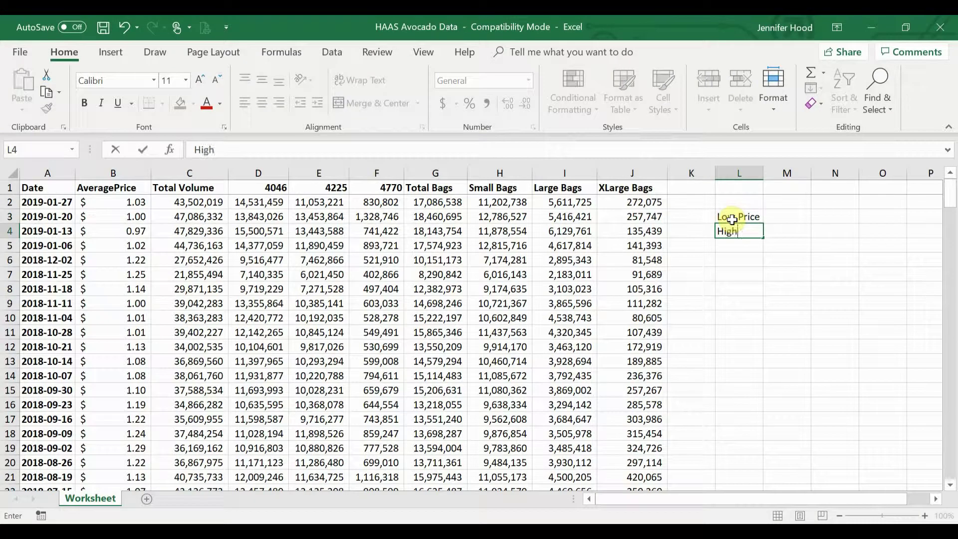
type(" Price")
key("Up")
key("Right")
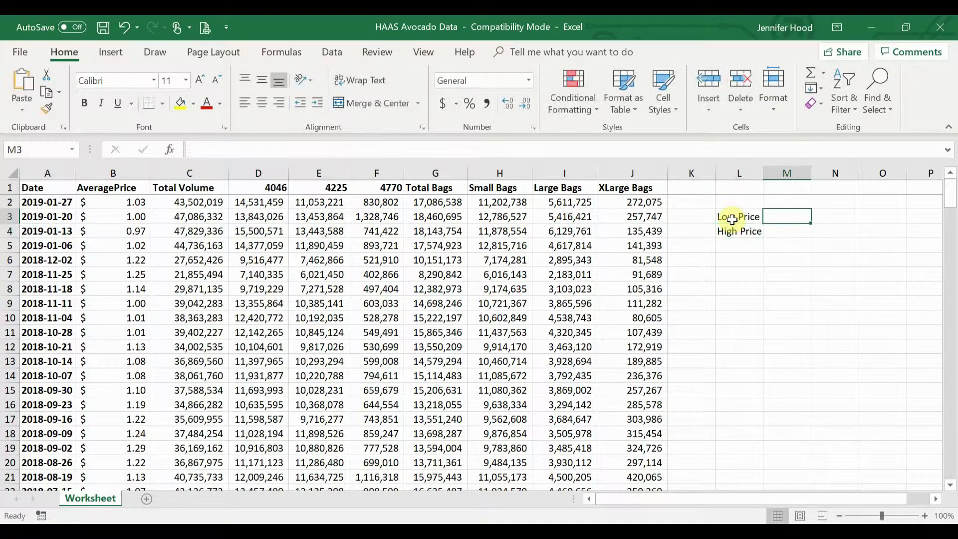
type("1.00")
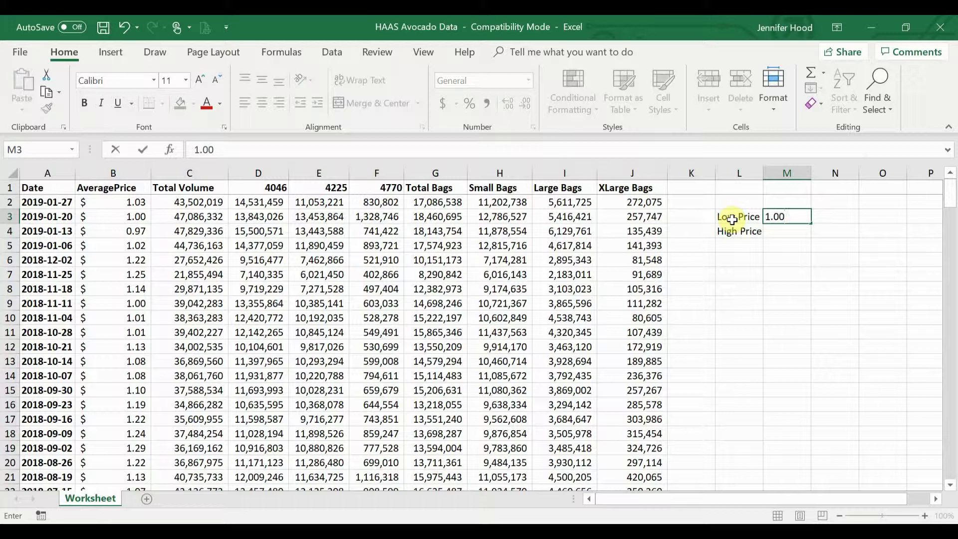
key("Return")
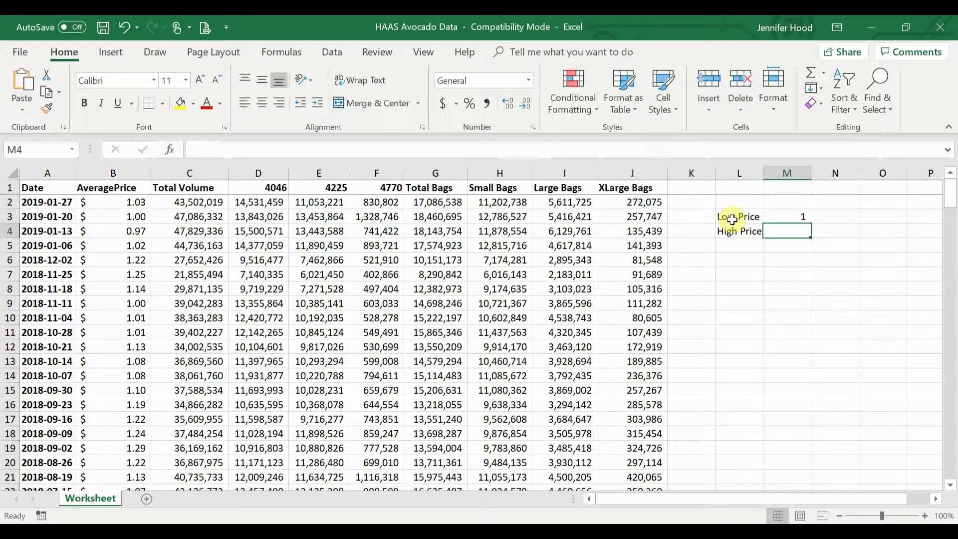
type("1.50")
key("Return")
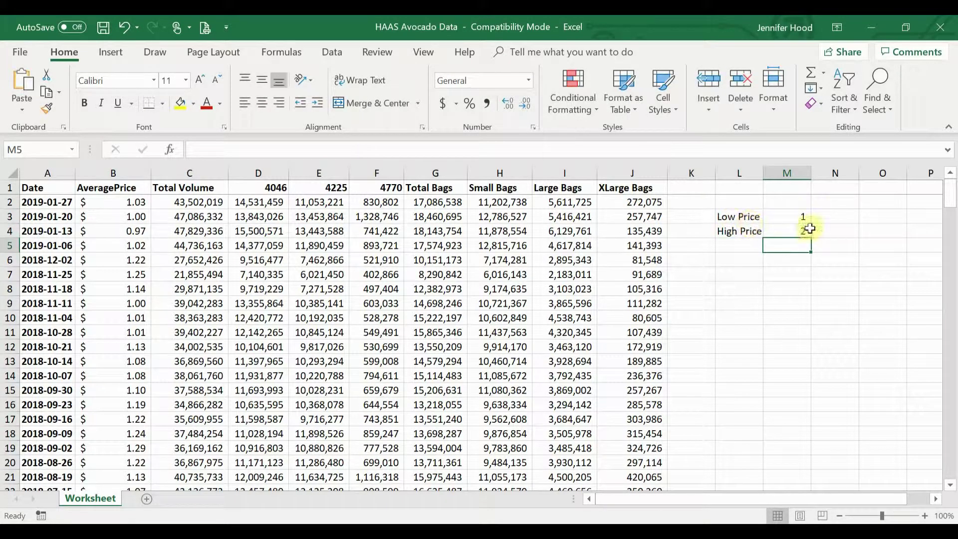
Step: Apply Accounting Number Format to the two prices in M3:M4
left_click_drag(784, 219, 783, 228)
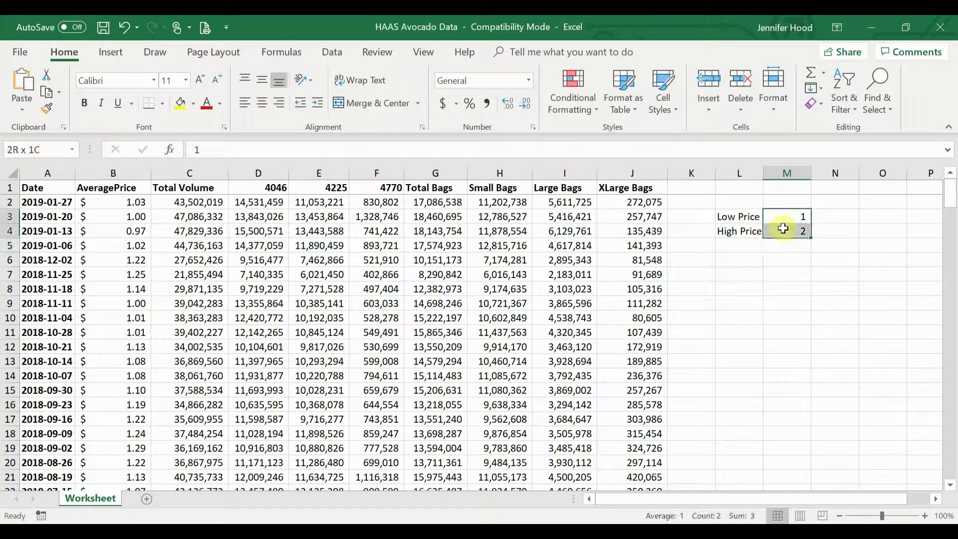
left_click(442, 105)
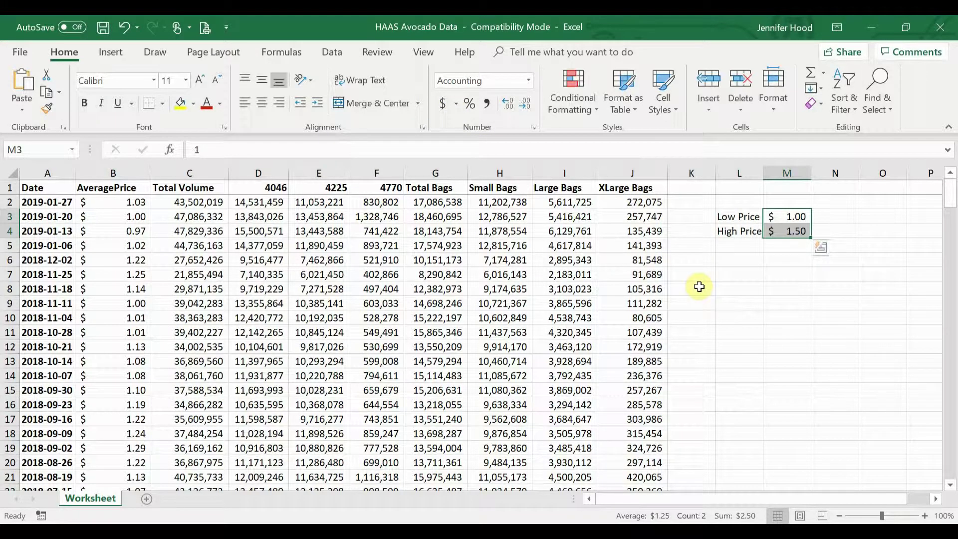
left_click(748, 235)
left_click(776, 218)
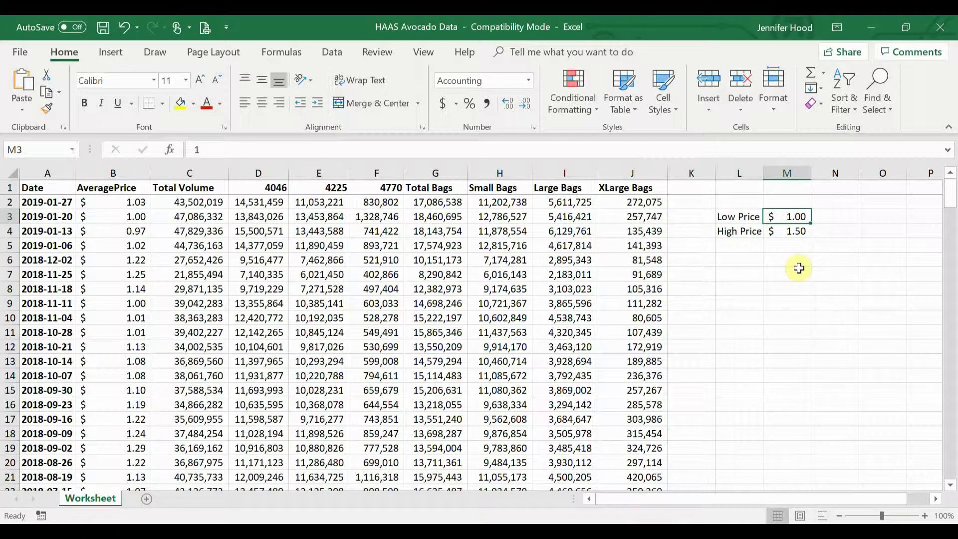
Step: Add a Less Than rule on column B referencing the Low Price cell $M$3, with light red fill
left_click(124, 170)
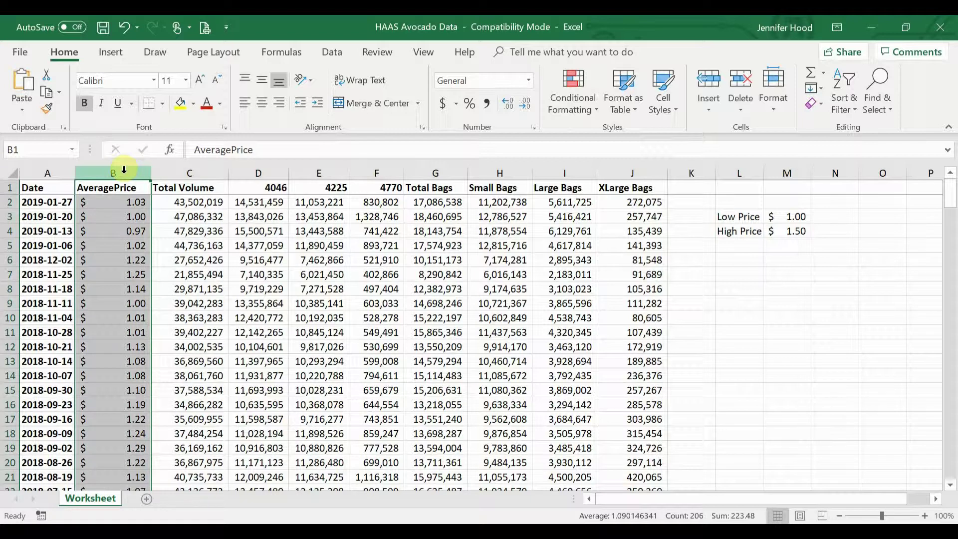
left_click(577, 109)
mouse_move(608, 141)
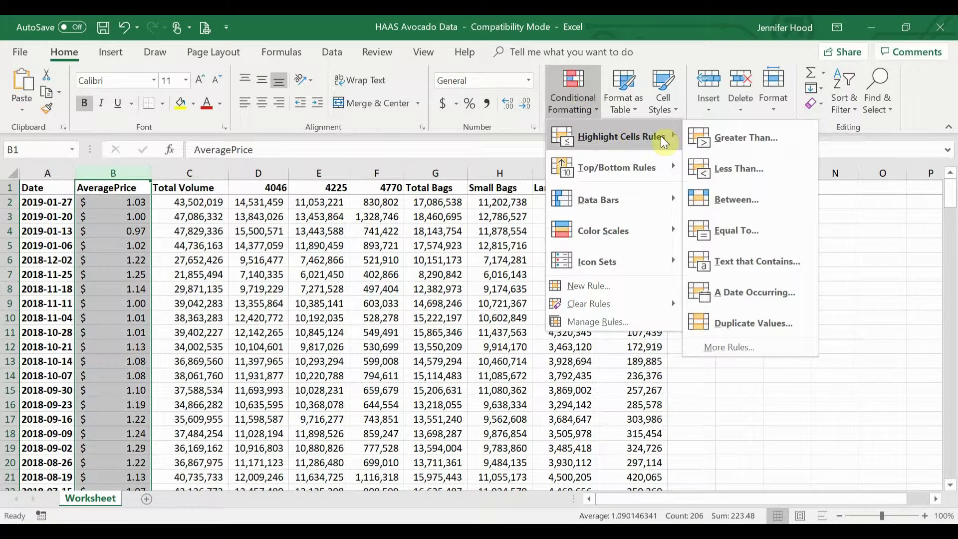
left_click(741, 169)
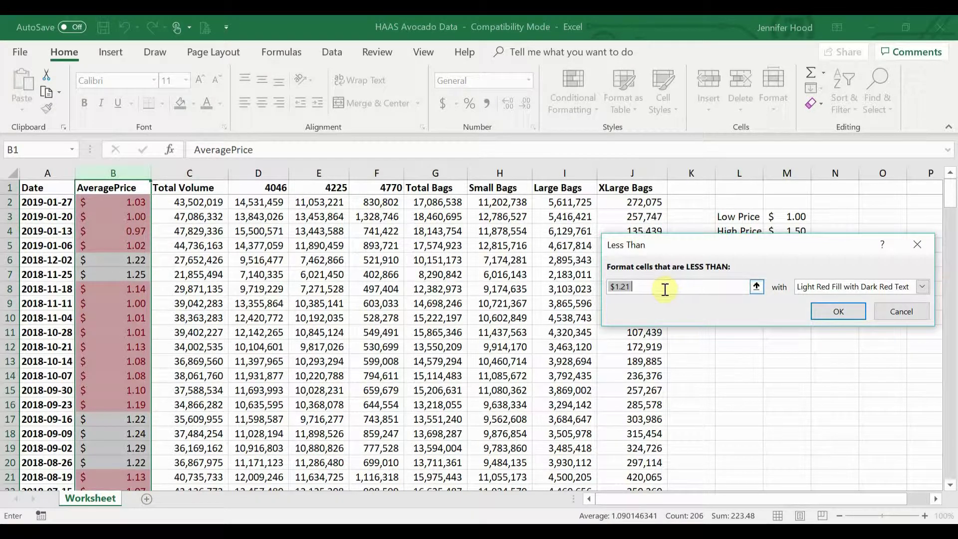
left_click(756, 286)
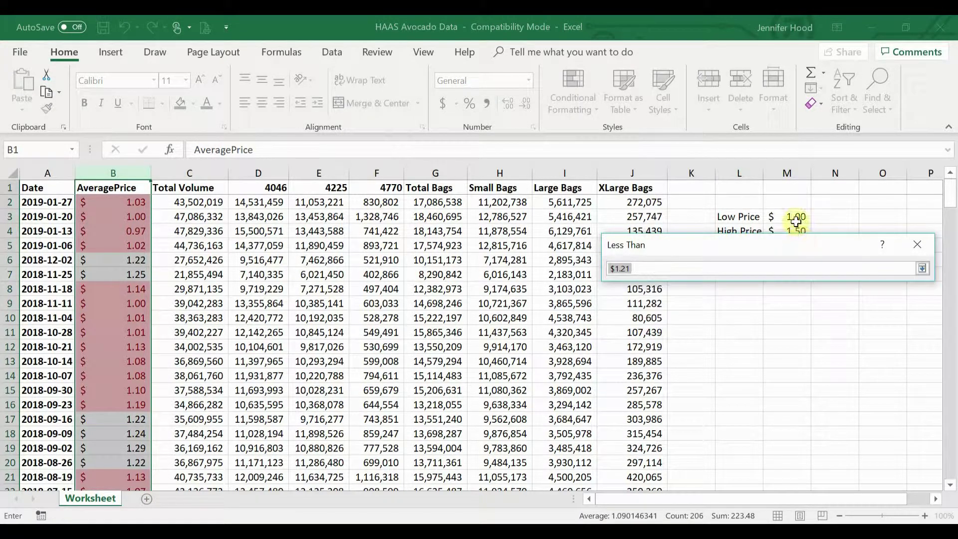
left_click(796, 219)
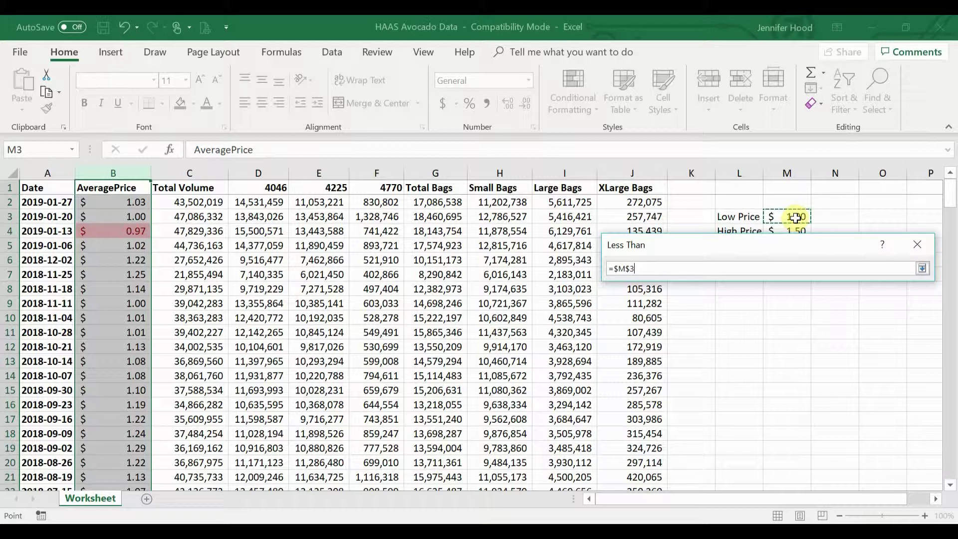
left_click(795, 217)
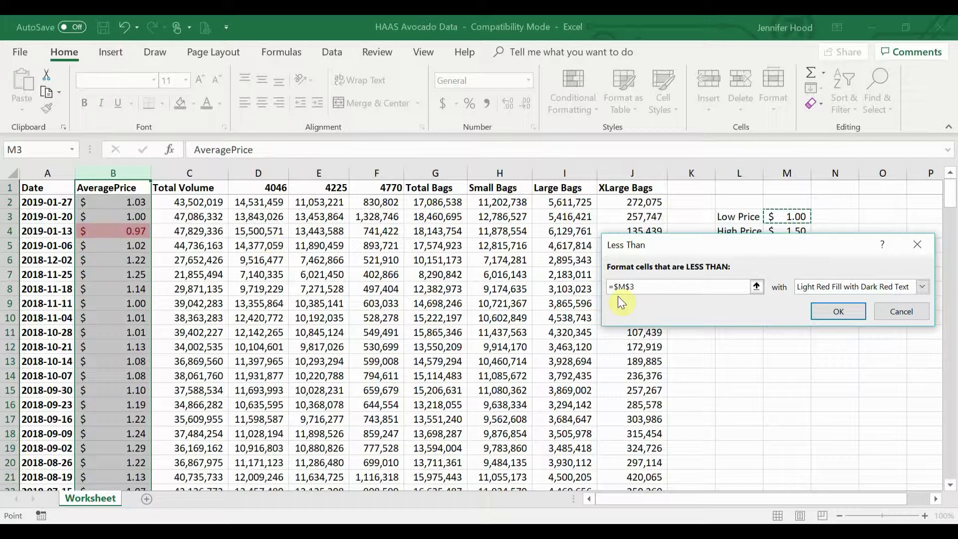
left_click(837, 310)
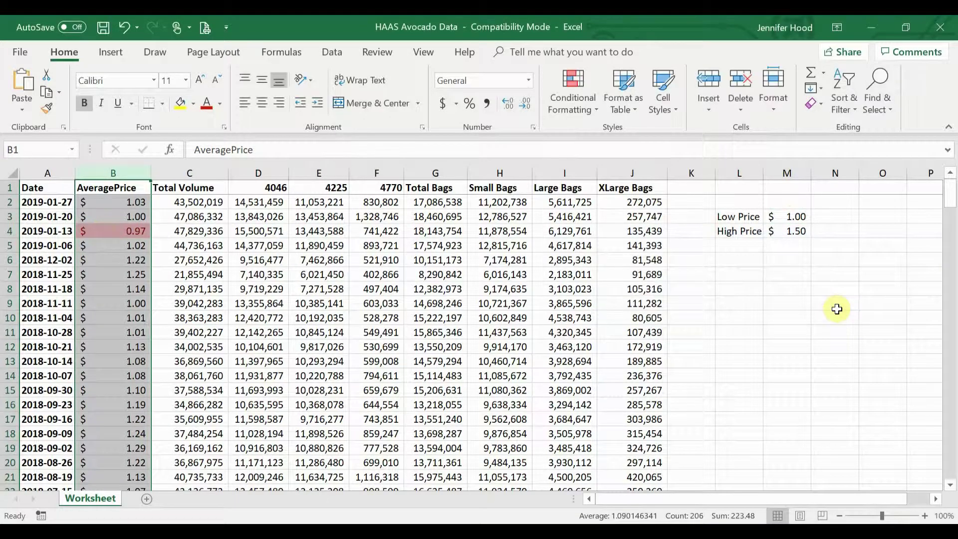
Step: Change M3 to 0.90, then 1.20, then back to 1, watching column B's red highlights update
left_click(96, 237)
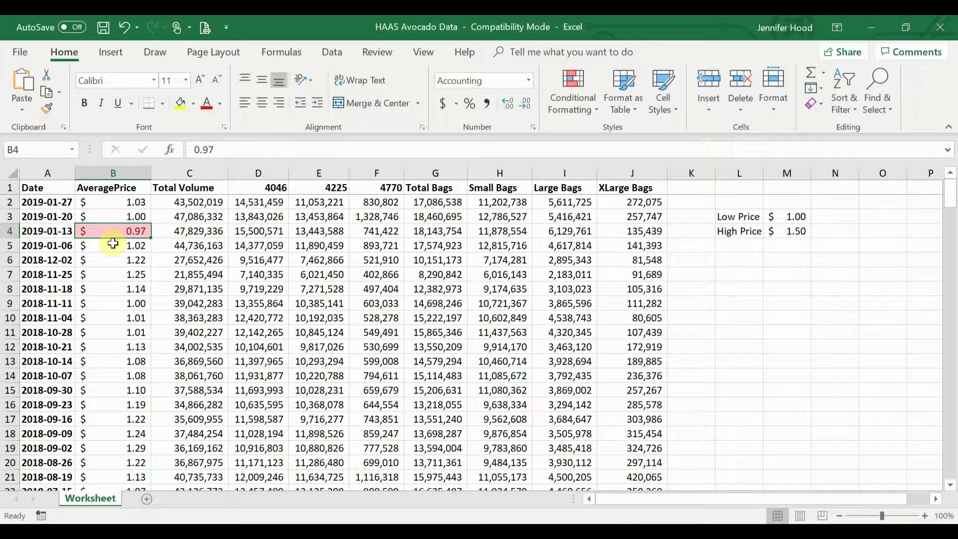
left_click(788, 216)
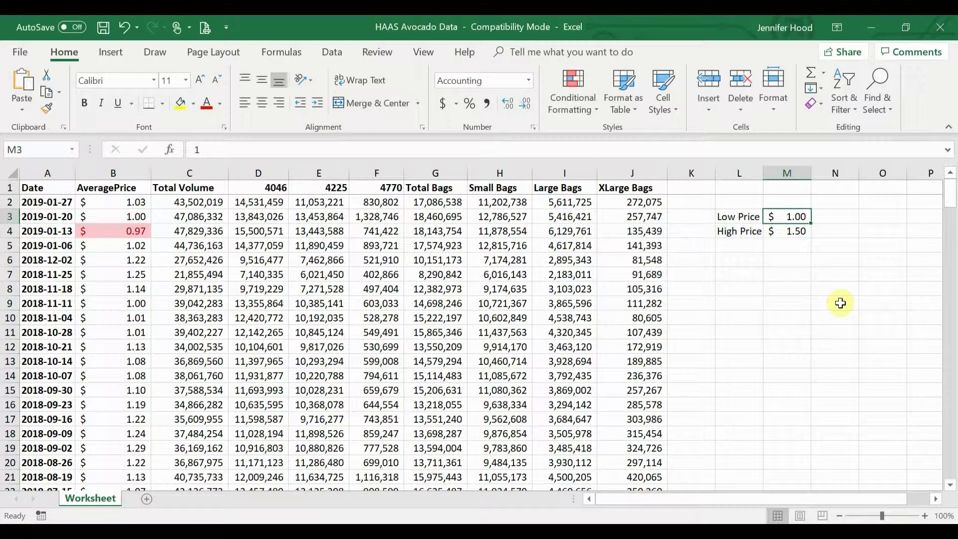
type(".90")
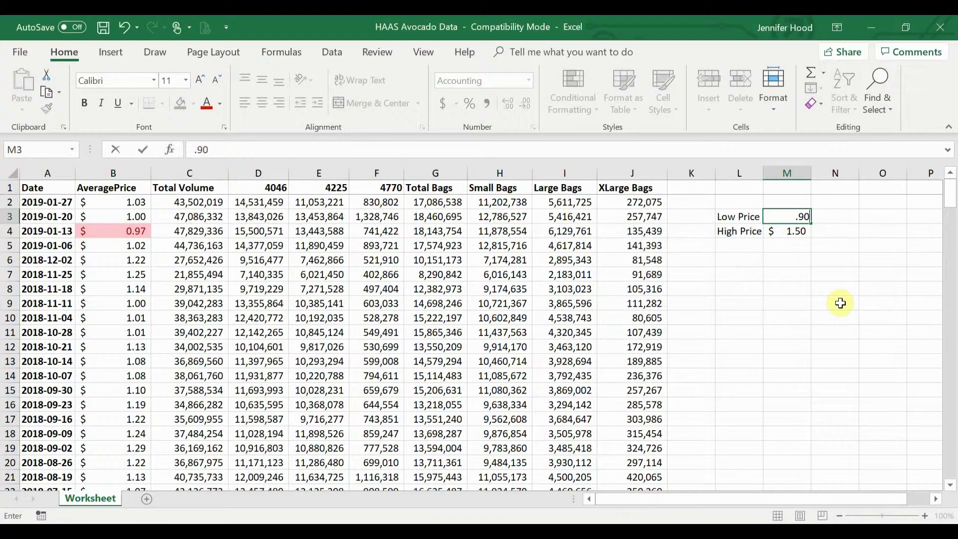
key("Return")
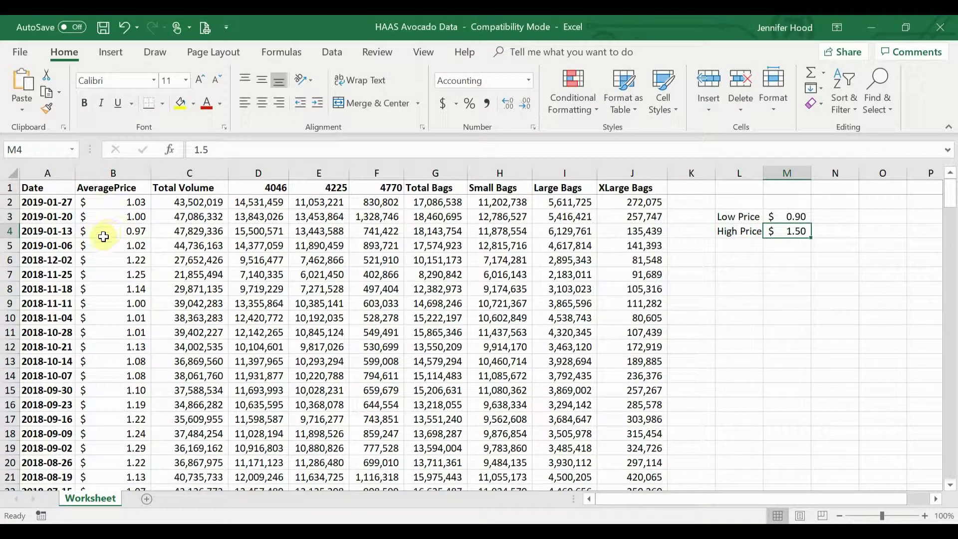
left_click(799, 215)
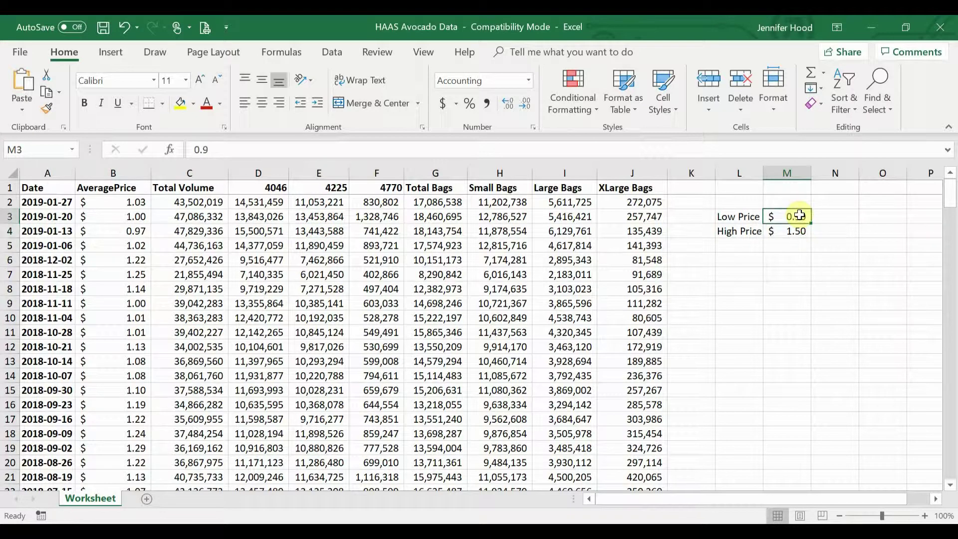
type("1.")
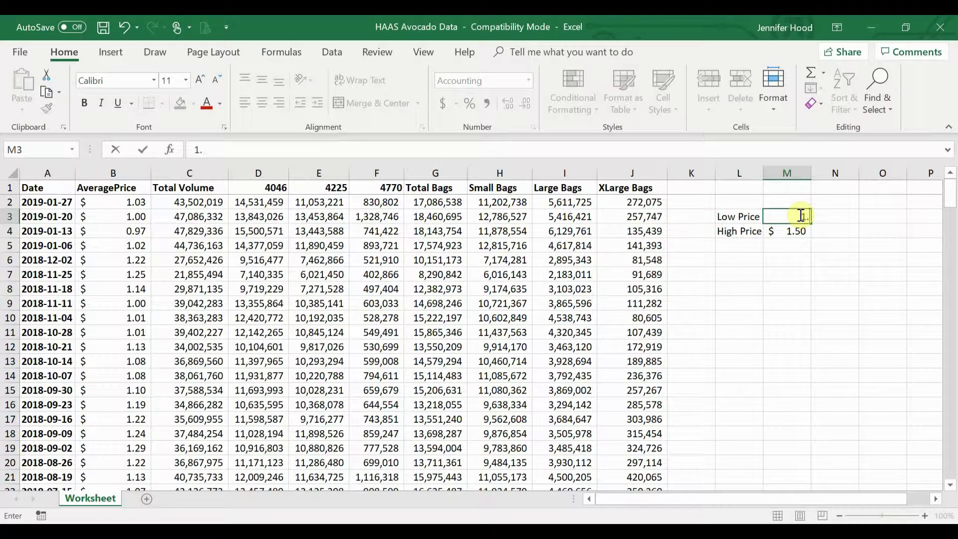
type("20")
key("Return")
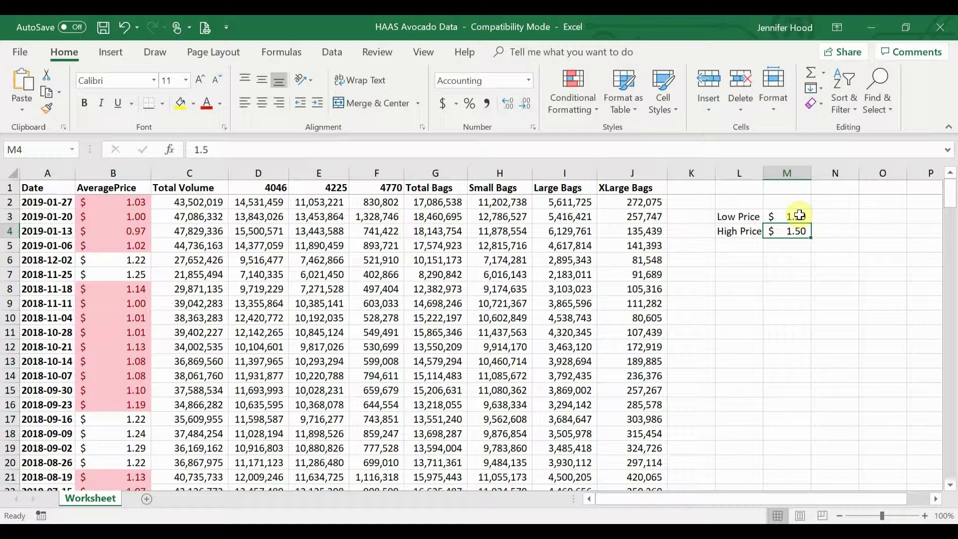
left_click(799, 215)
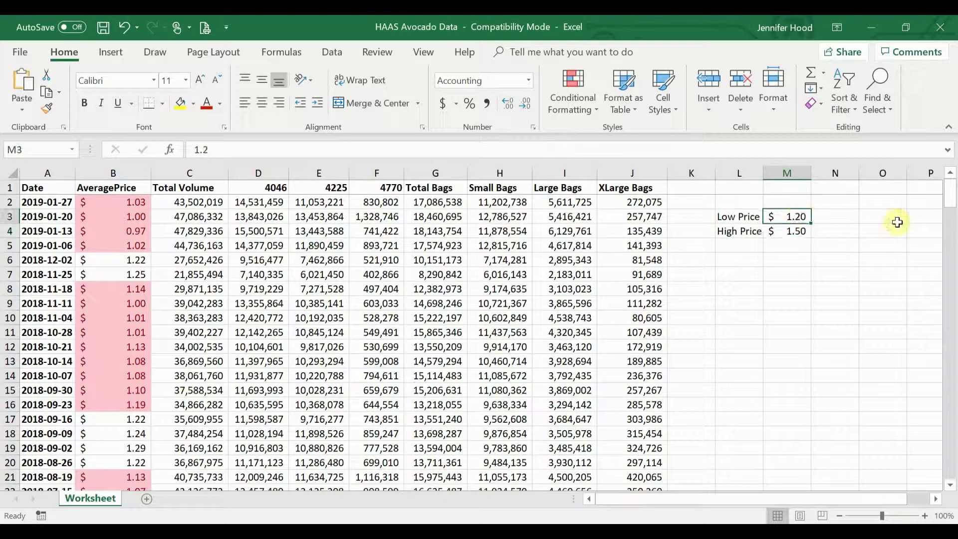
type("1")
key("Return")
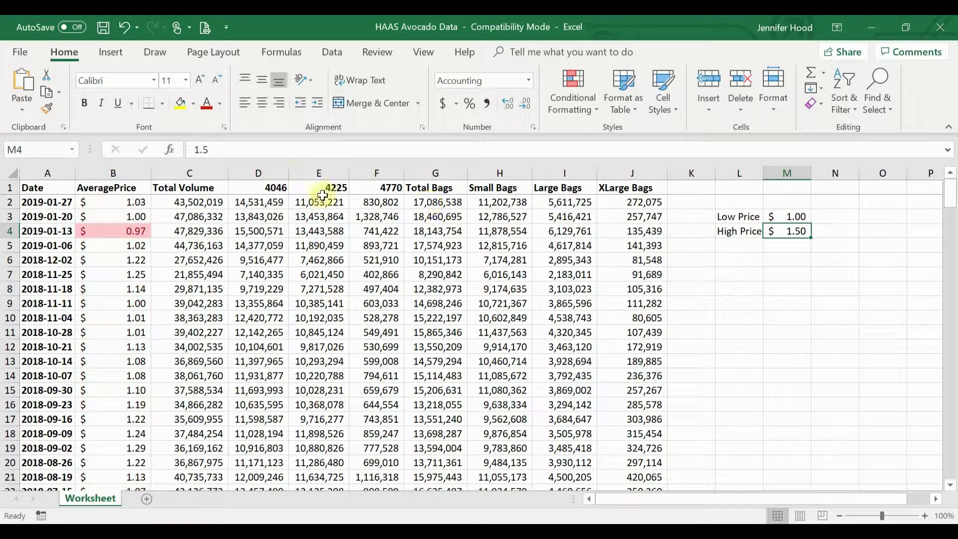
Step: Add a Greater Than rule on column B referencing $M$4, with Green Fill and Dark Green Text
left_click(121, 167)
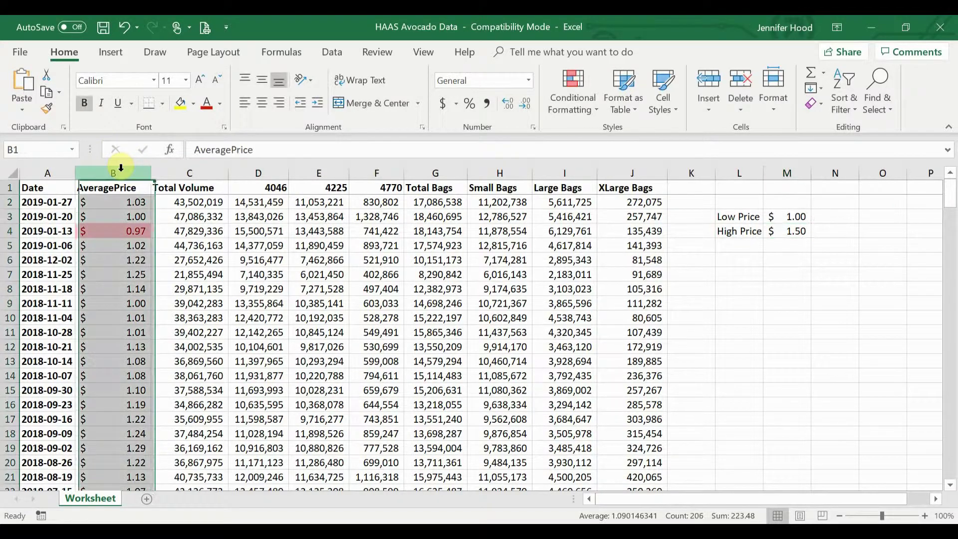
left_click(577, 114)
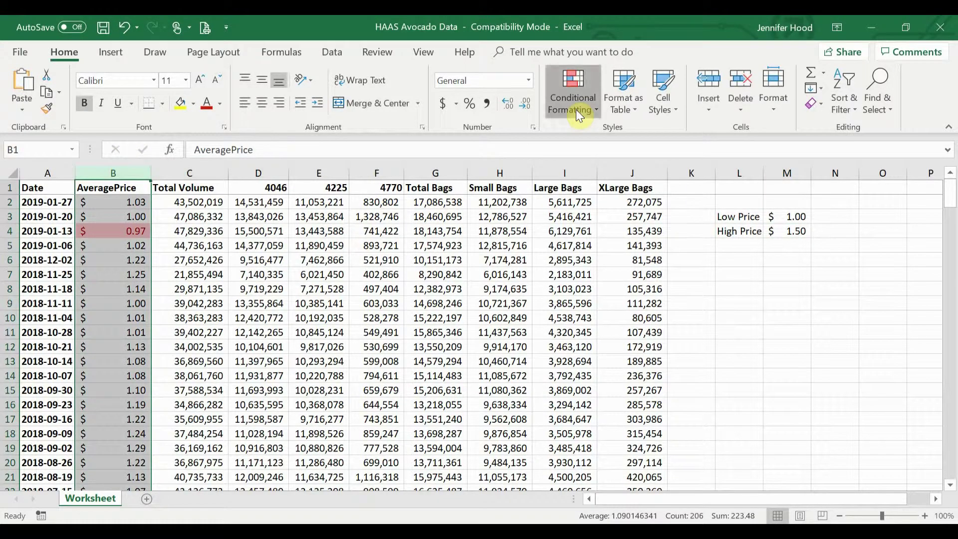
mouse_move(599, 135)
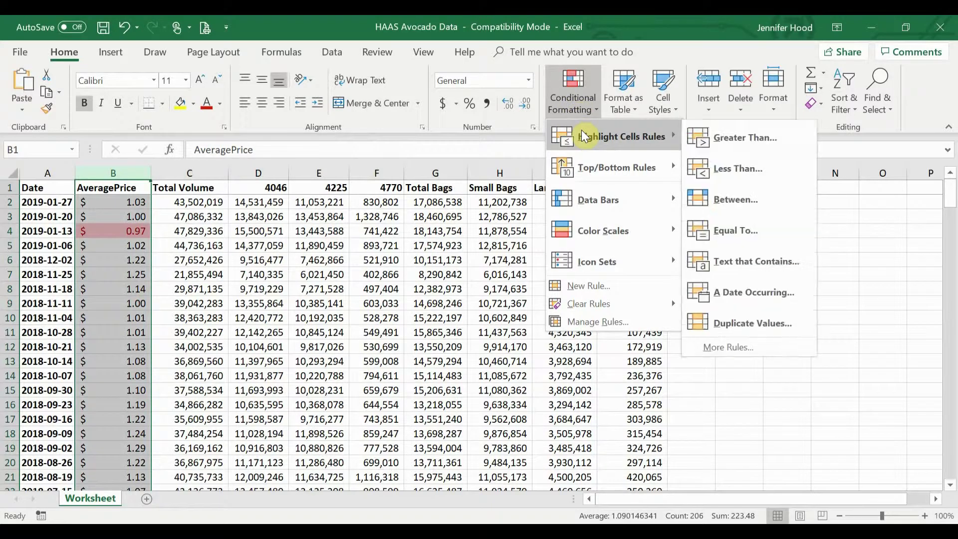
left_click(777, 138)
left_click(754, 289)
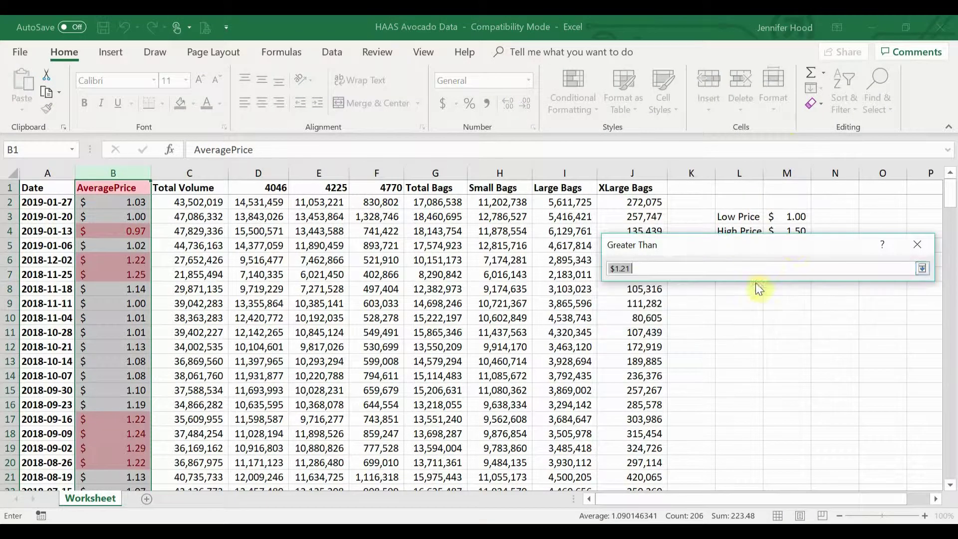
left_click(797, 228)
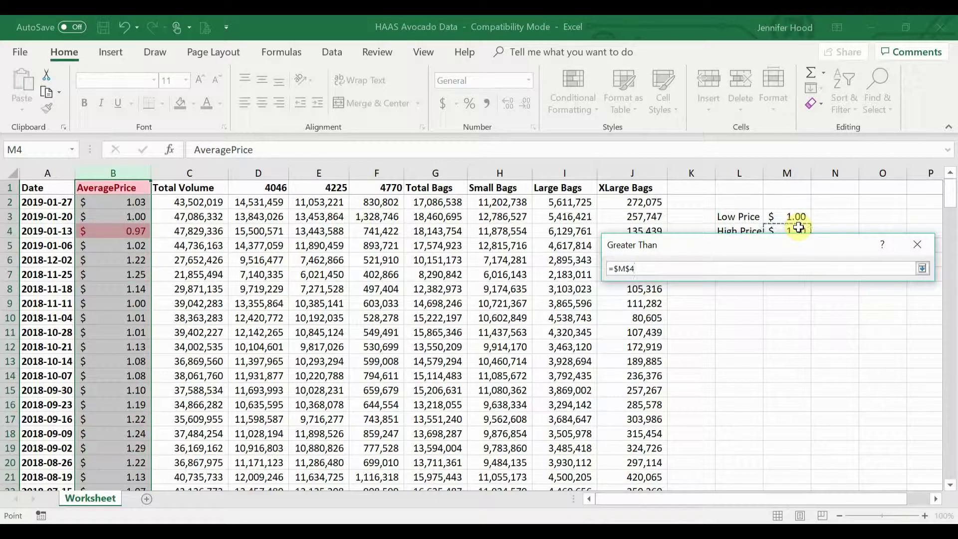
key("Return")
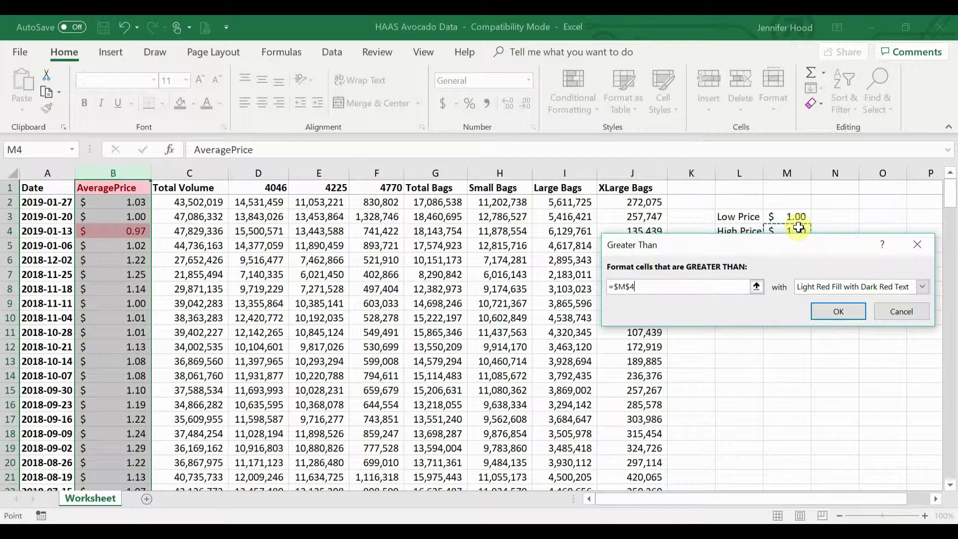
left_click(844, 291)
left_click(843, 319)
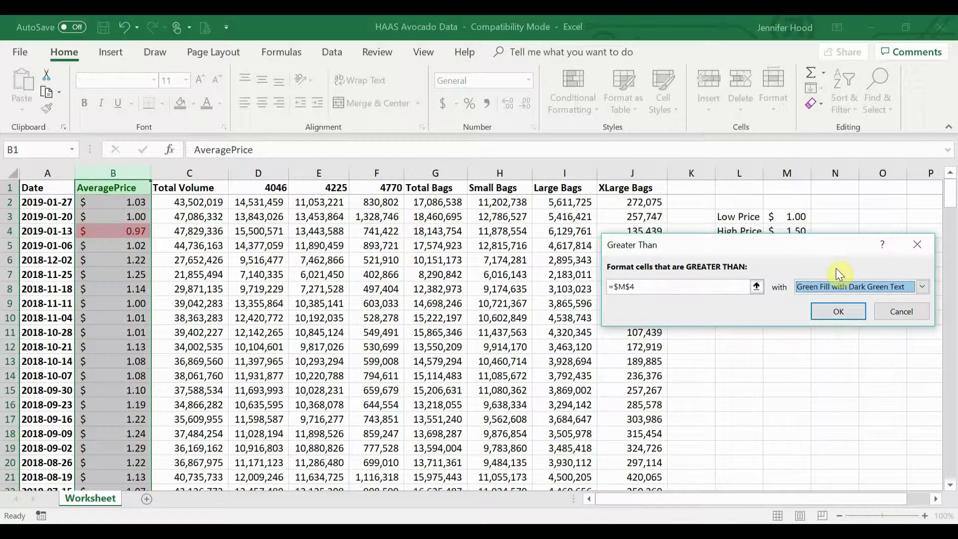
left_click(836, 314)
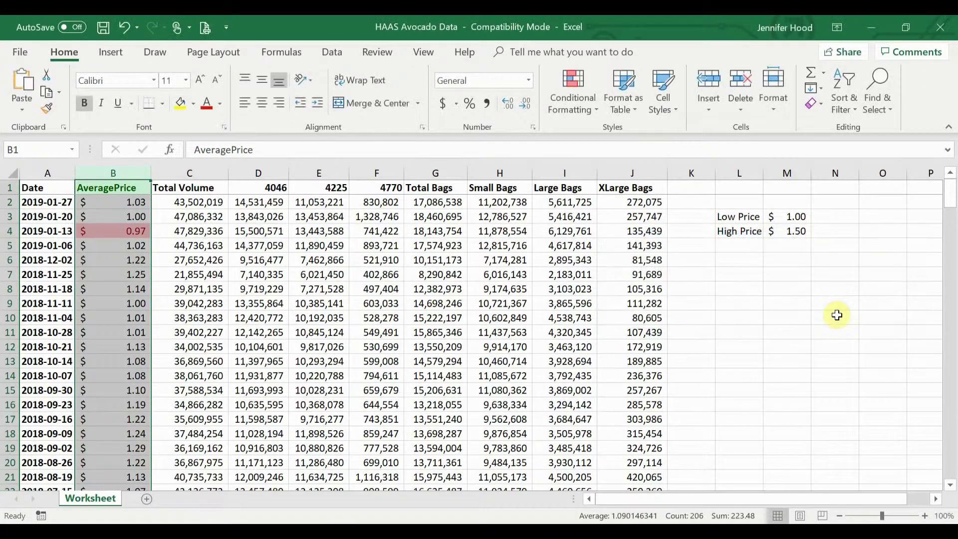
left_click(758, 305)
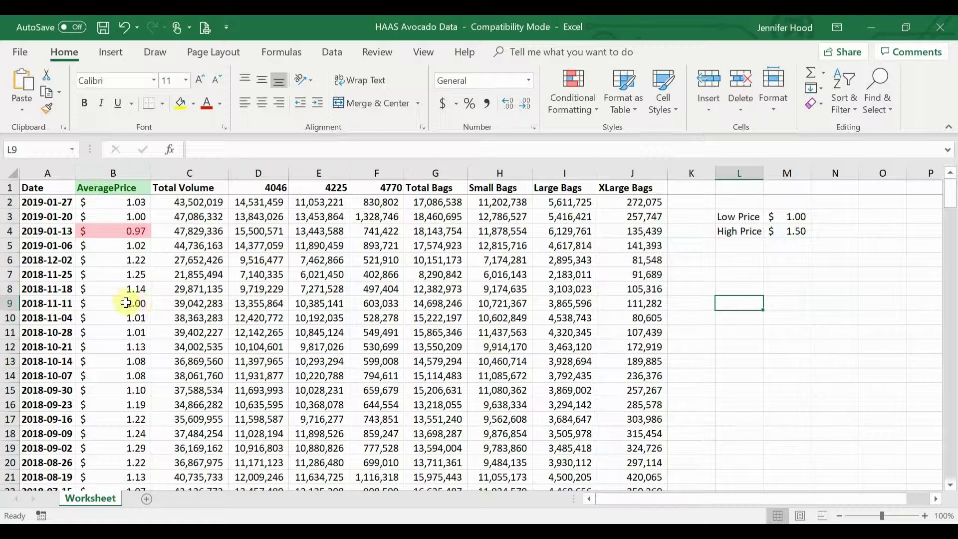
Step: Set the High Price in M4 to 1.25 and check that prices like 1.29 now turn green
scroll(126, 303, "down", 5)
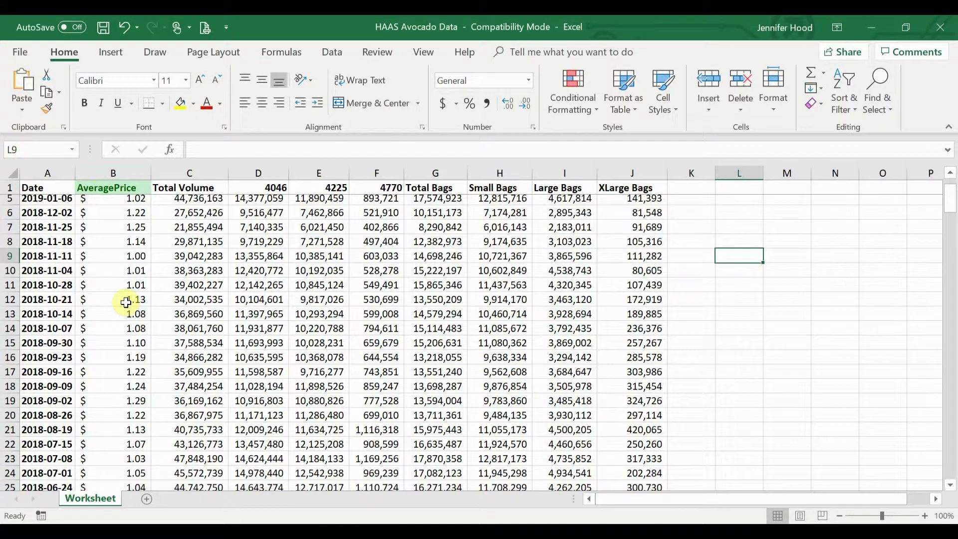
scroll(125, 302, "down", 12)
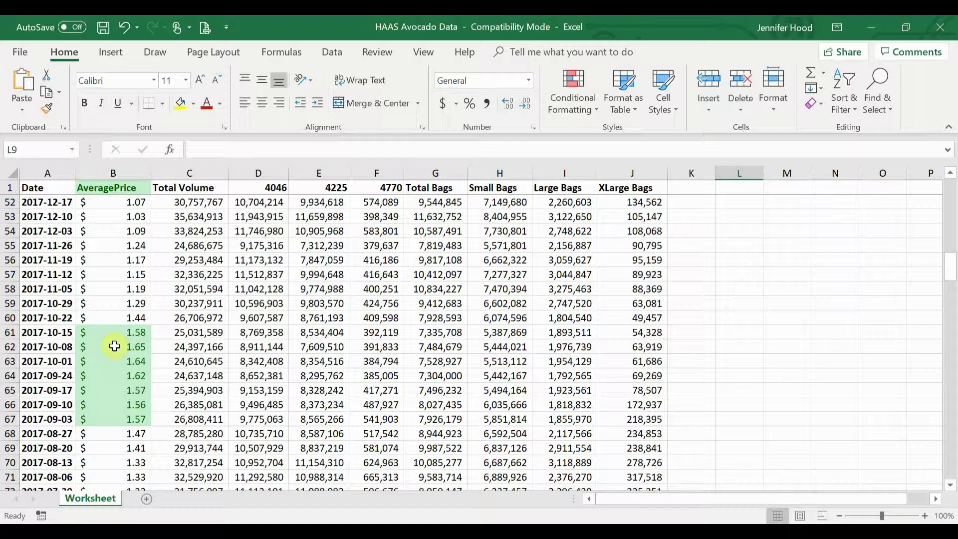
scroll(114, 346, "up", 17)
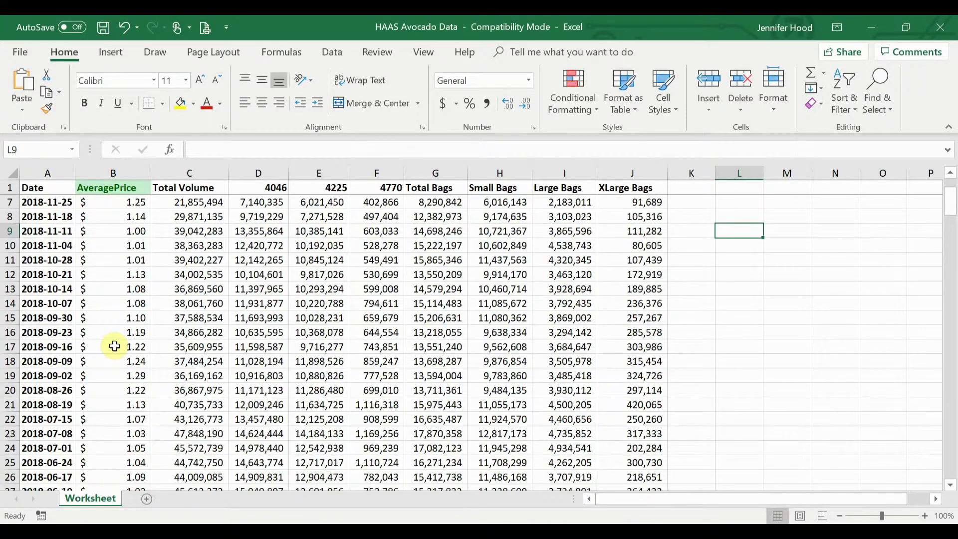
left_click(798, 230)
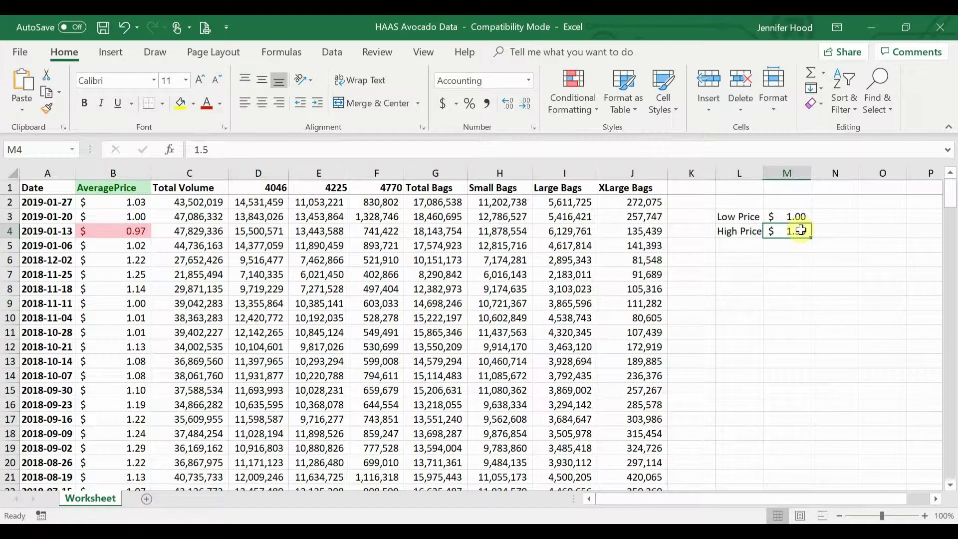
type("1.25")
key("Return")
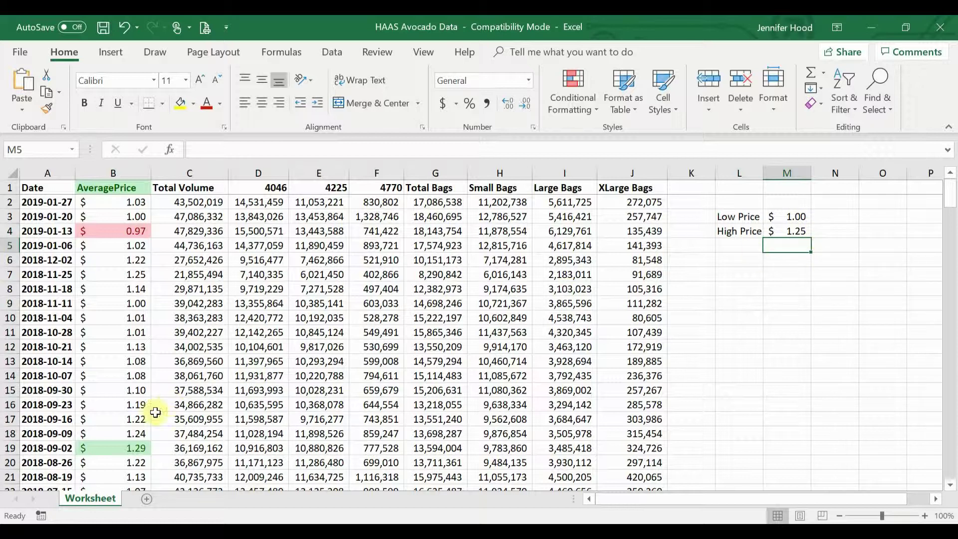
scroll(111, 451, "down", 10)
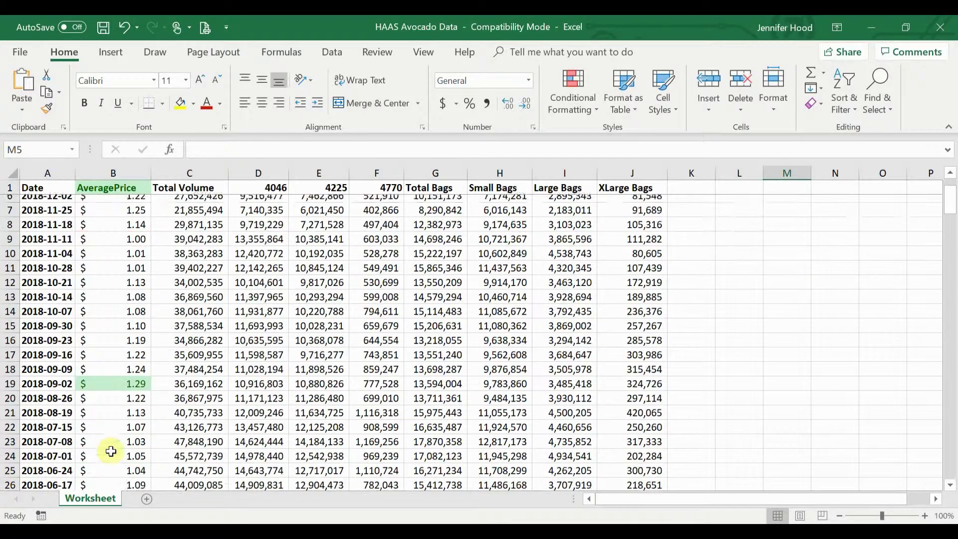
scroll(110, 451, "down", 9)
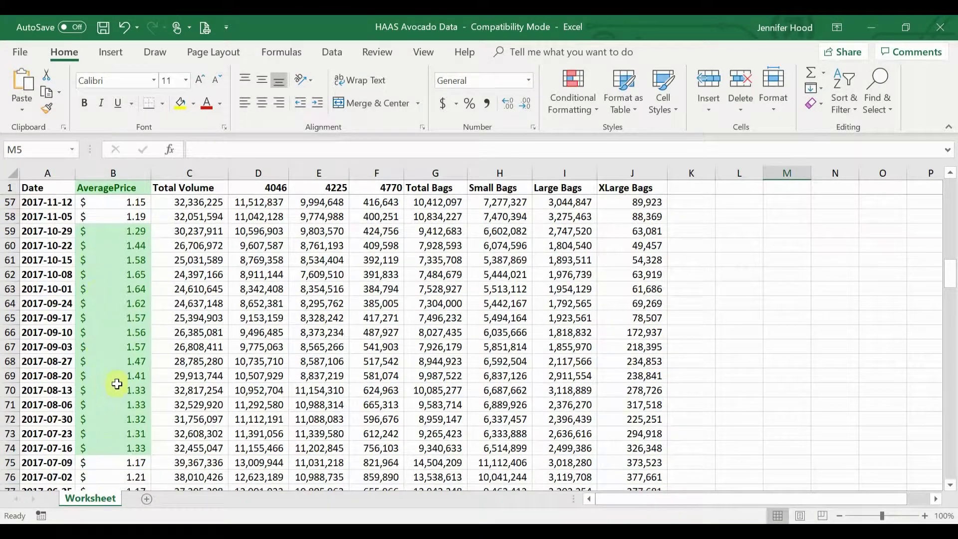
scroll(844, 318, "up", 18)
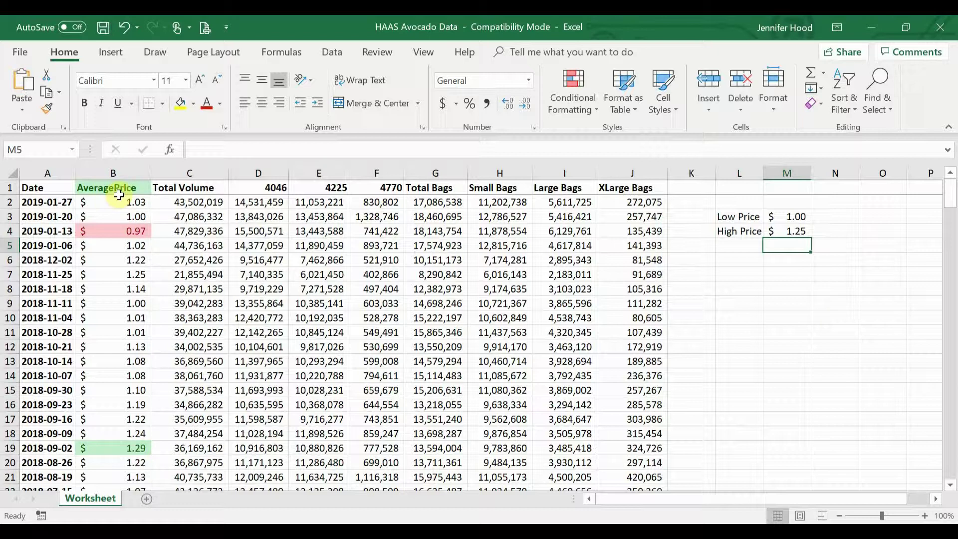
Step: Clear Rules from Selected Cells on column B, removing its red and green highlights
left_click(115, 168)
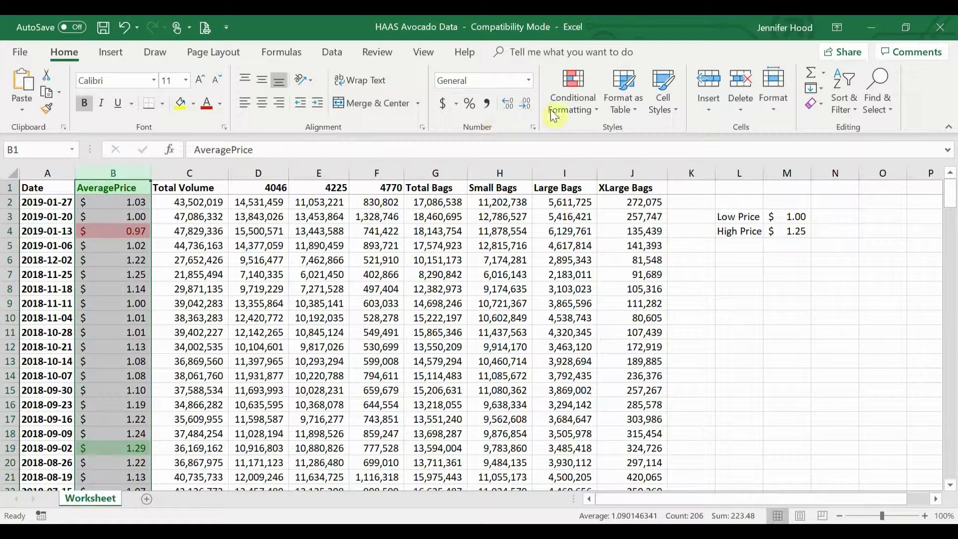
left_click(581, 106)
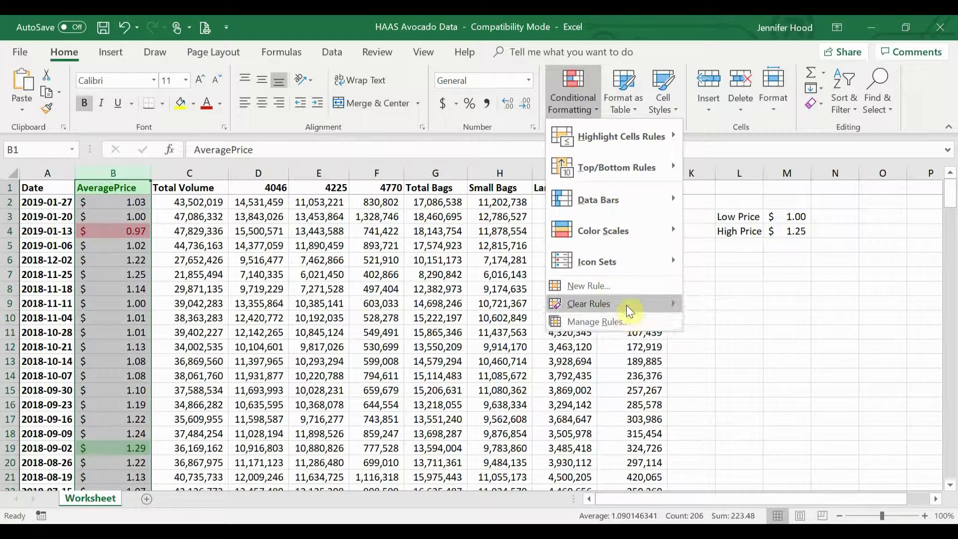
mouse_move(626, 305)
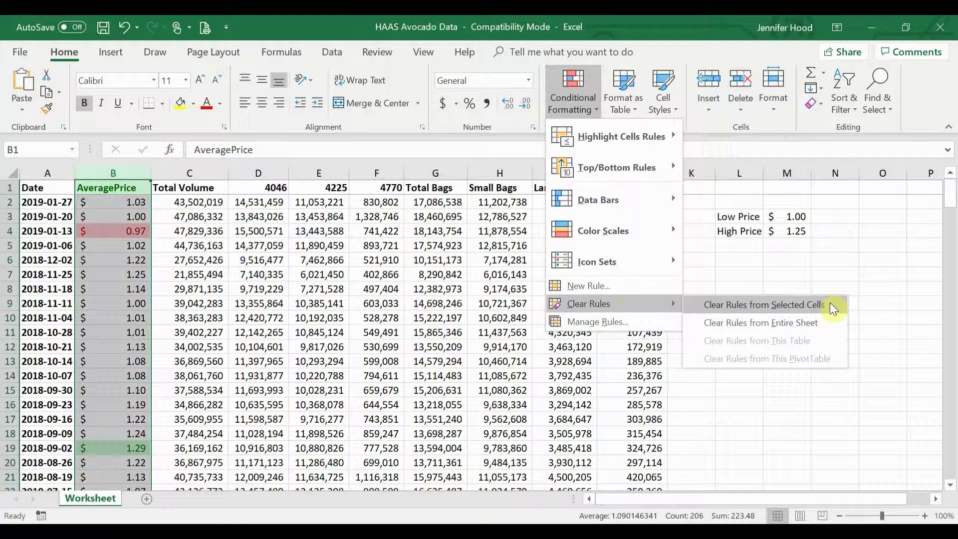
left_click(830, 302)
left_click(766, 274)
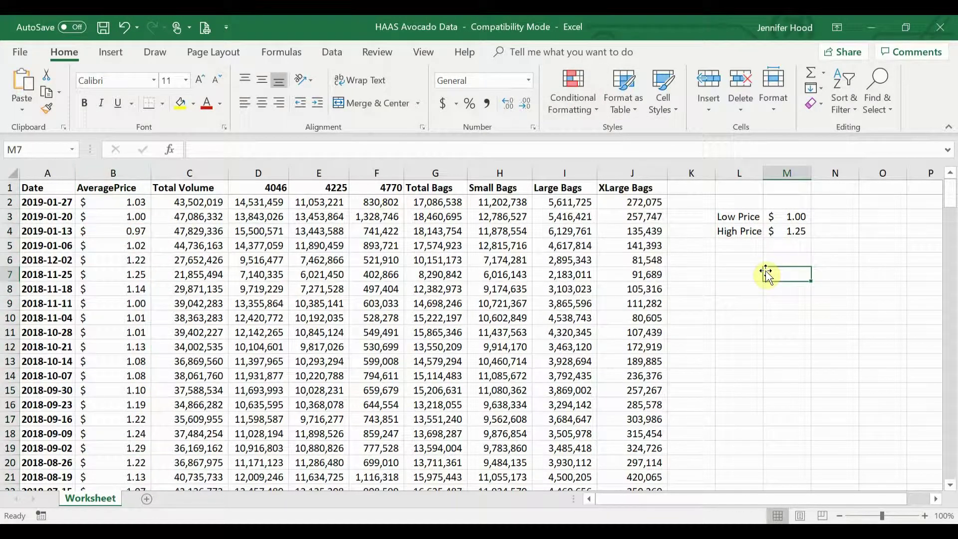